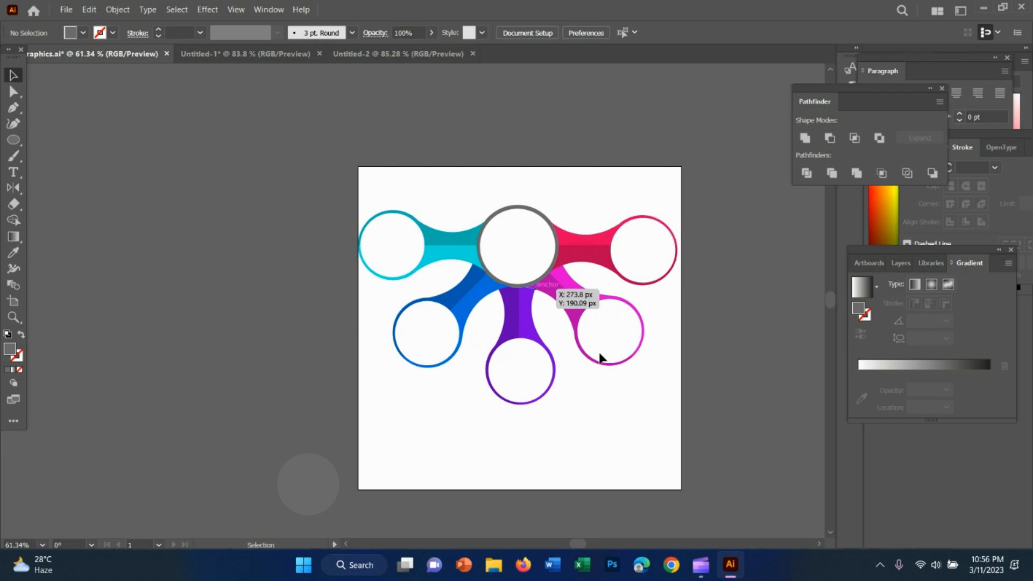
Step: Switch to the Untitled-2 document and draw a circle about 168 px in diameter in the artboard's upper-left area
click(398, 53)
key(l)
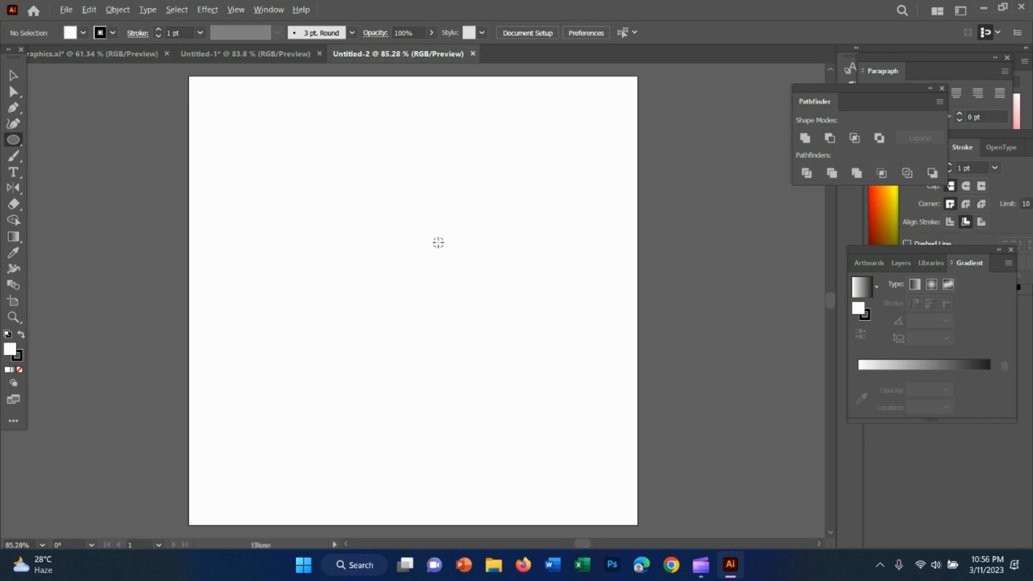
drag(327, 205, 393, 279)
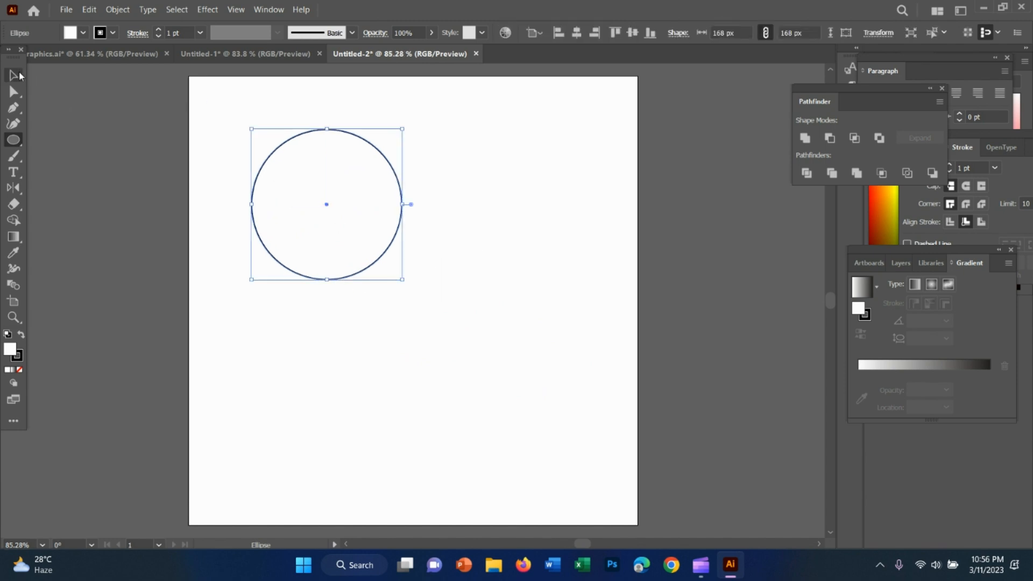
Step: Cut the reference infographic image from Untitled-1, paste it into Untitled-2 and place it to the left of the artboard
click(247, 54)
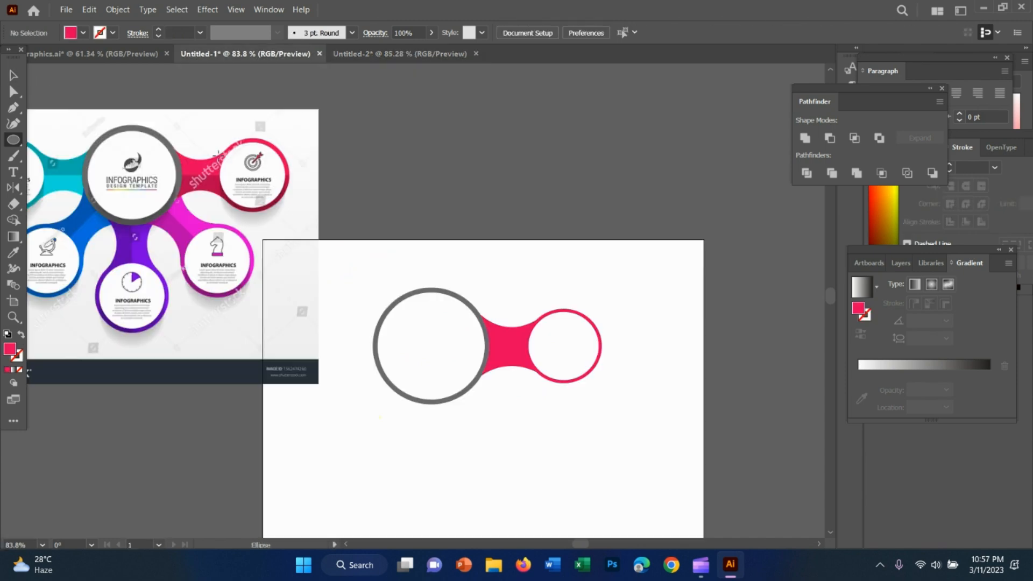
click(13, 75)
drag(143, 151, 230, 170)
key(ctrl+x)
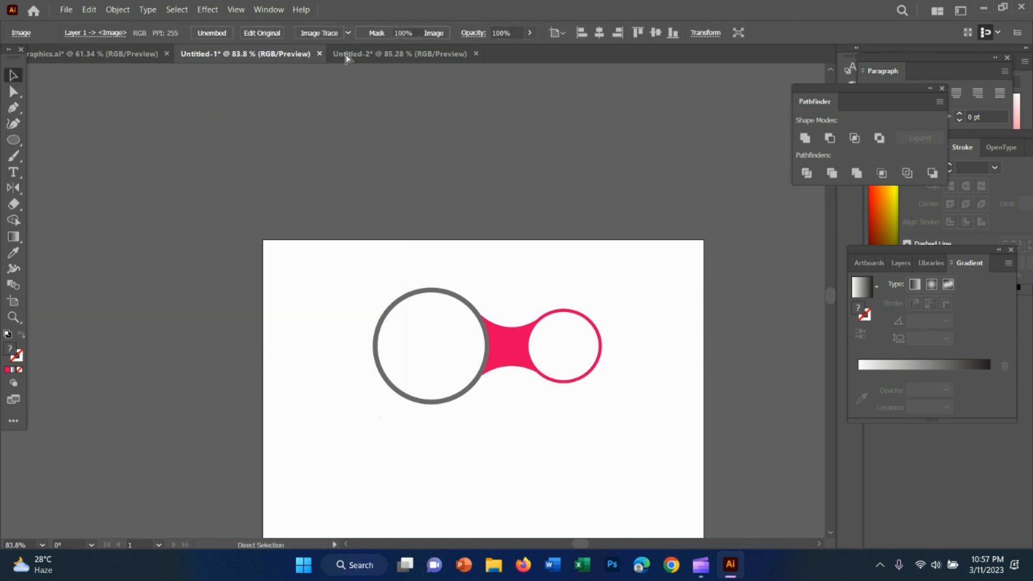
click(363, 53)
key(ctrl+v)
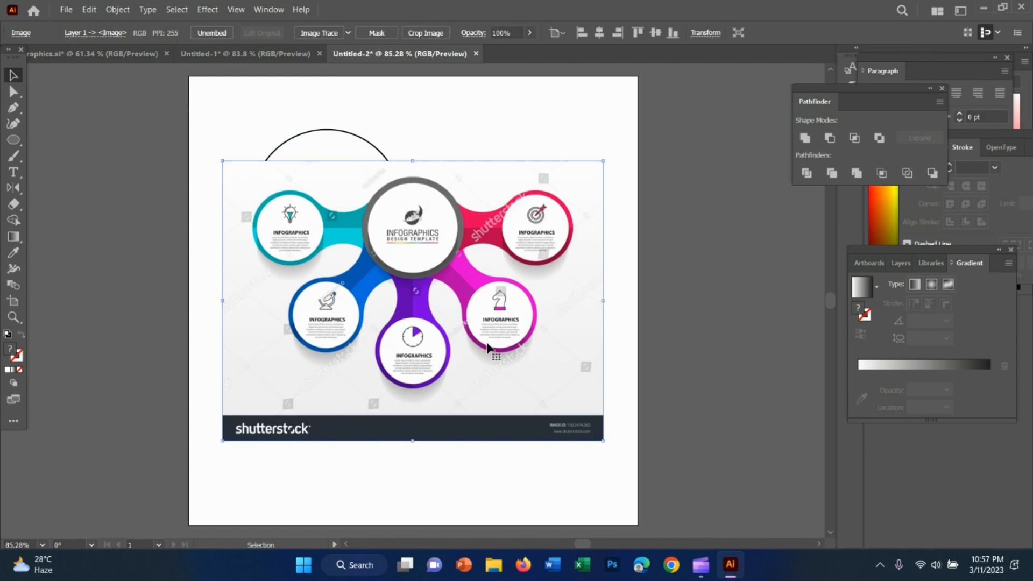
scroll(588, 380, down, 2)
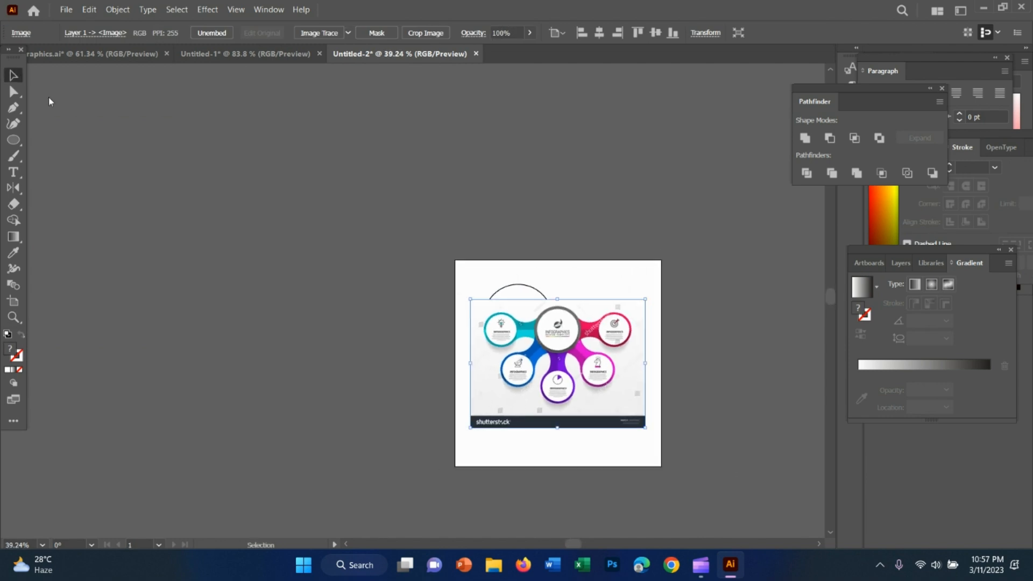
drag(561, 362, 344, 335)
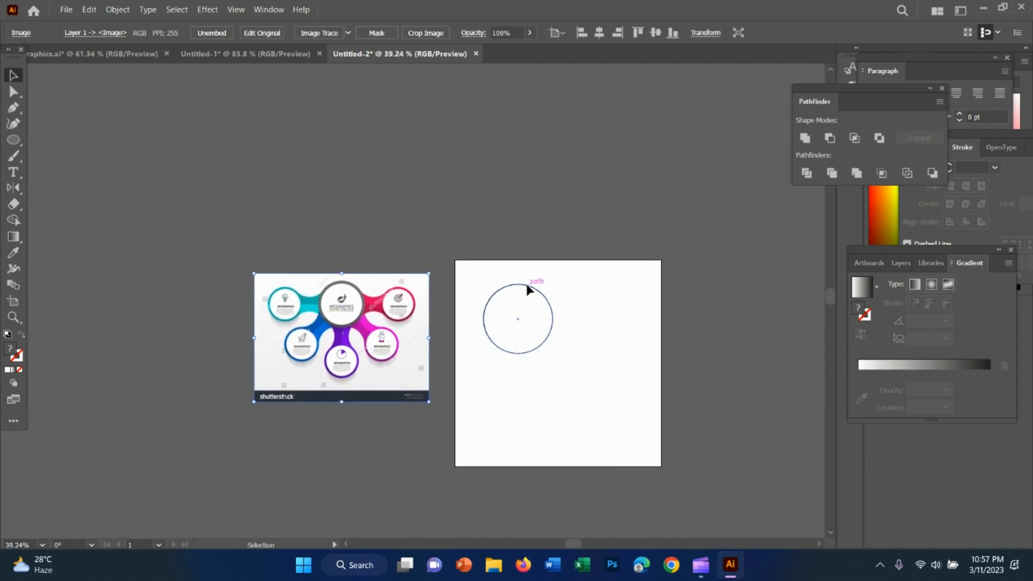
Step: Fill the circle with the dark grey sampled from the central ring of the reference image
click(527, 286)
key(i)
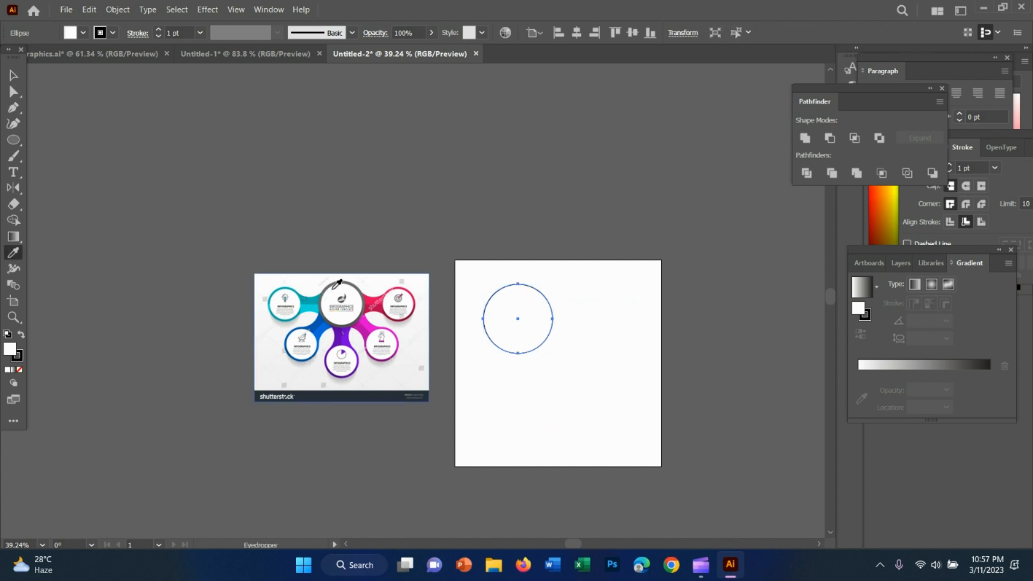
click(341, 283)
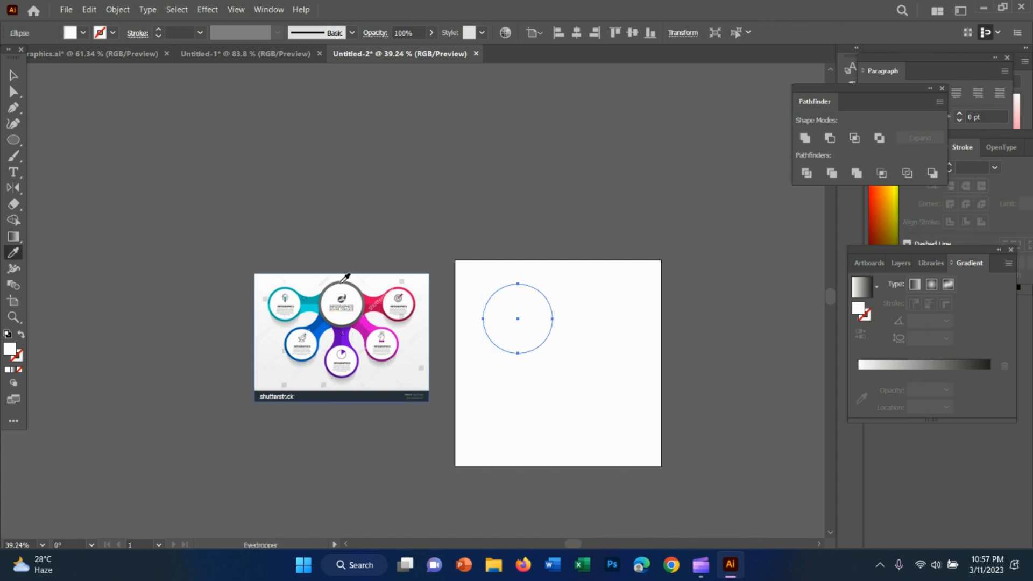
click(340, 281)
click(10, 80)
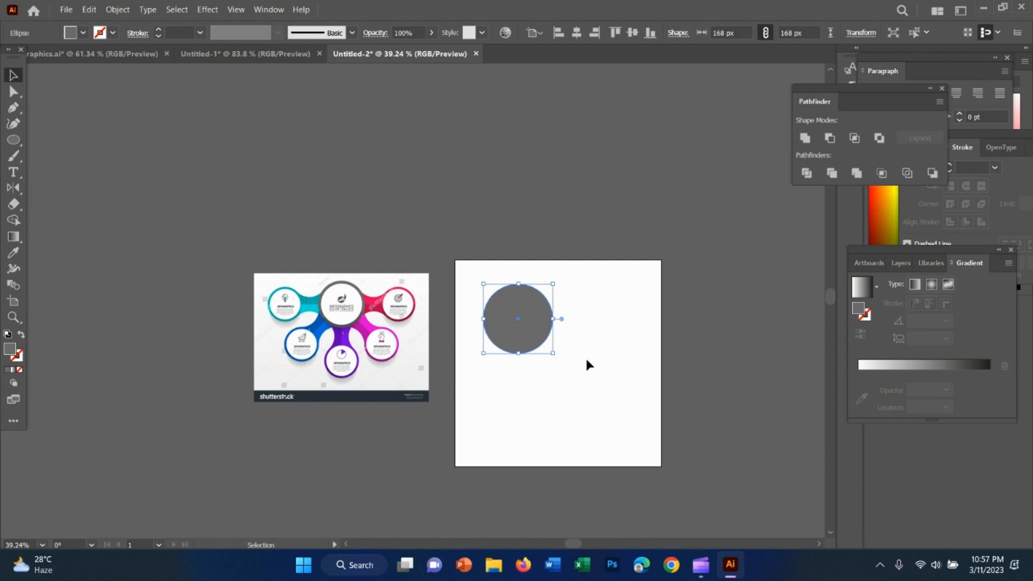
Step: Duplicate the grey circle to the right of the original and scale the copy down
scroll(597, 363, up, 3)
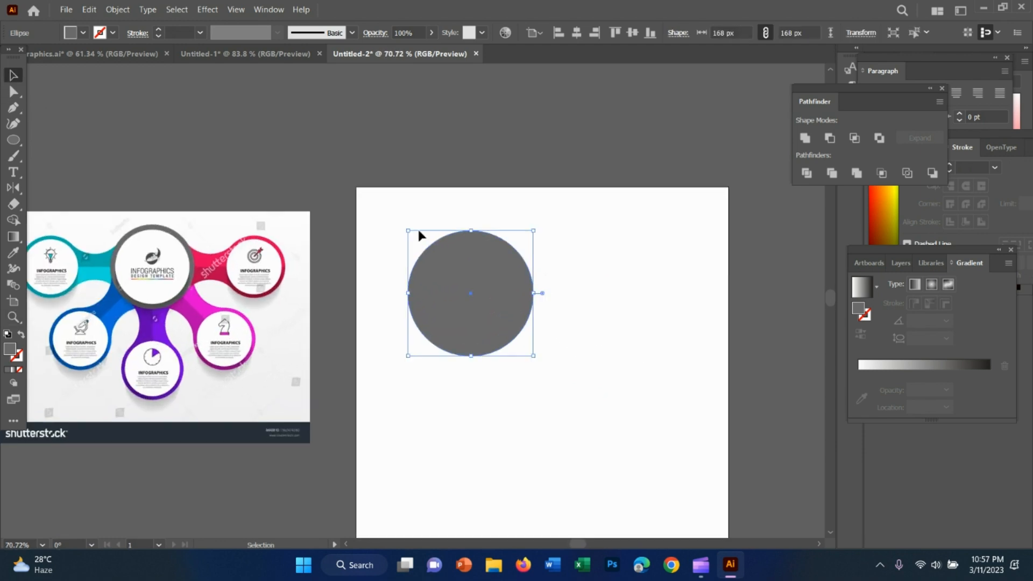
drag(490, 298, 651, 304)
drag(693, 361, 670, 337)
Step: Enlarge the left circle slightly and fine-tune the size of the smaller right circle
click(447, 292)
drag(533, 356, 539, 361)
click(642, 386)
click(644, 329)
drag(669, 337, 672, 342)
click(683, 414)
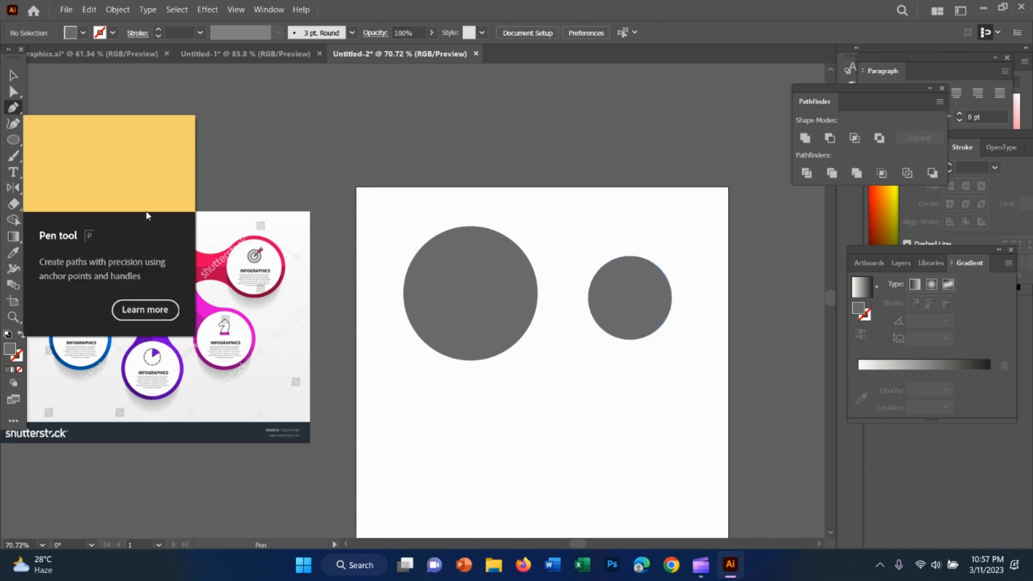
Step: Trace the upper edge of the reference's red connector with the Pen tool and swap the curve's fill and stroke
key(z)
drag(199, 262, 258, 277)
click(5, 110)
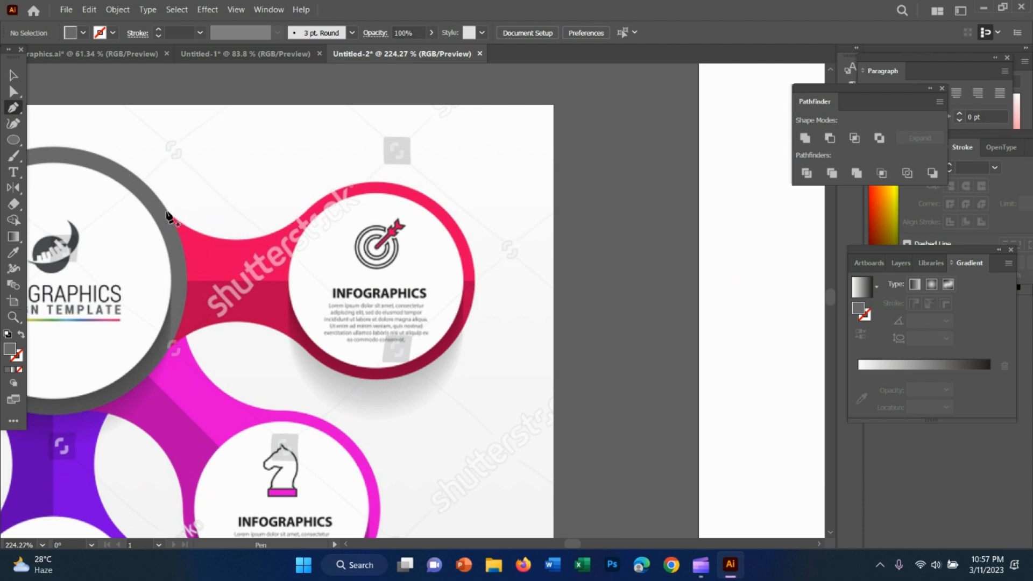
click(168, 212)
drag(306, 211, 385, 147)
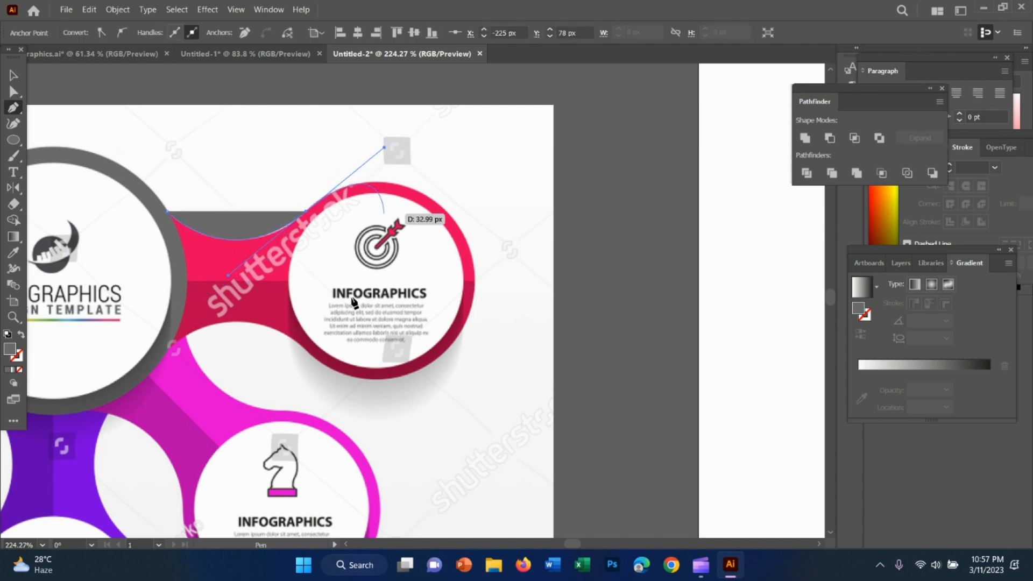
alt+click(227, 150)
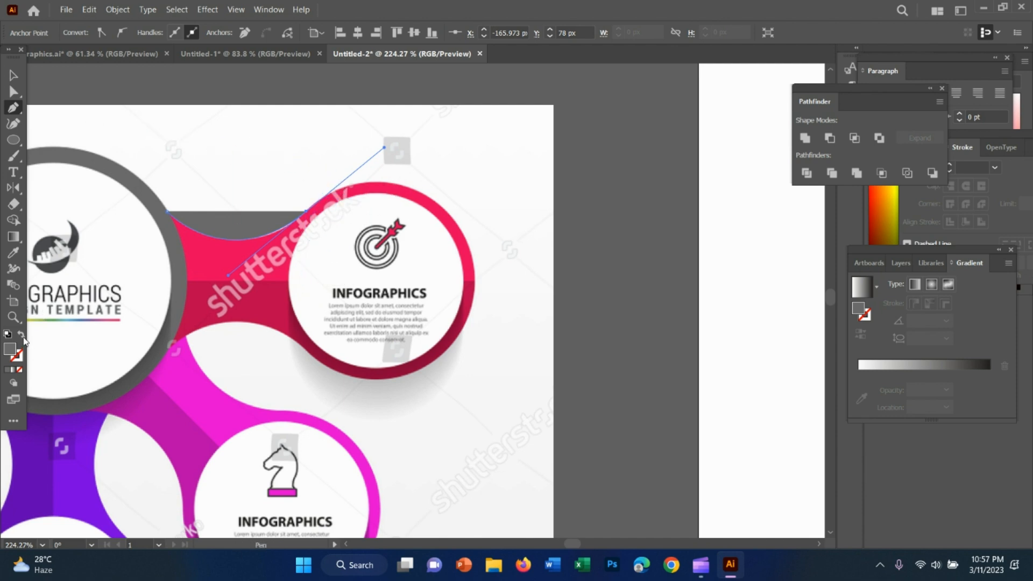
click(21, 335)
key(v)
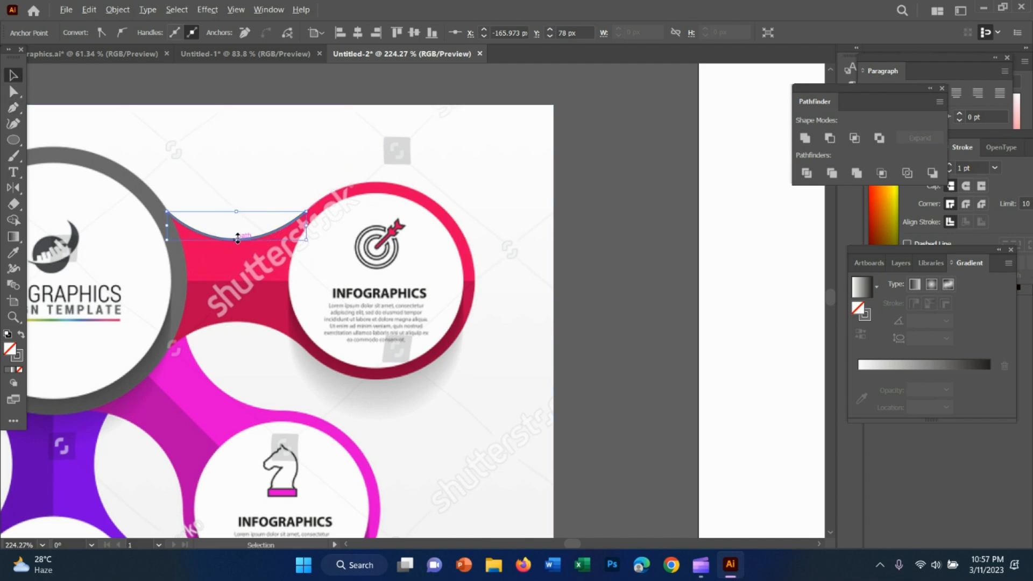
Step: Duplicate the traced curve near the red connector's lower edge and reflect the copy about the vertical axis
drag(237, 240, 254, 347)
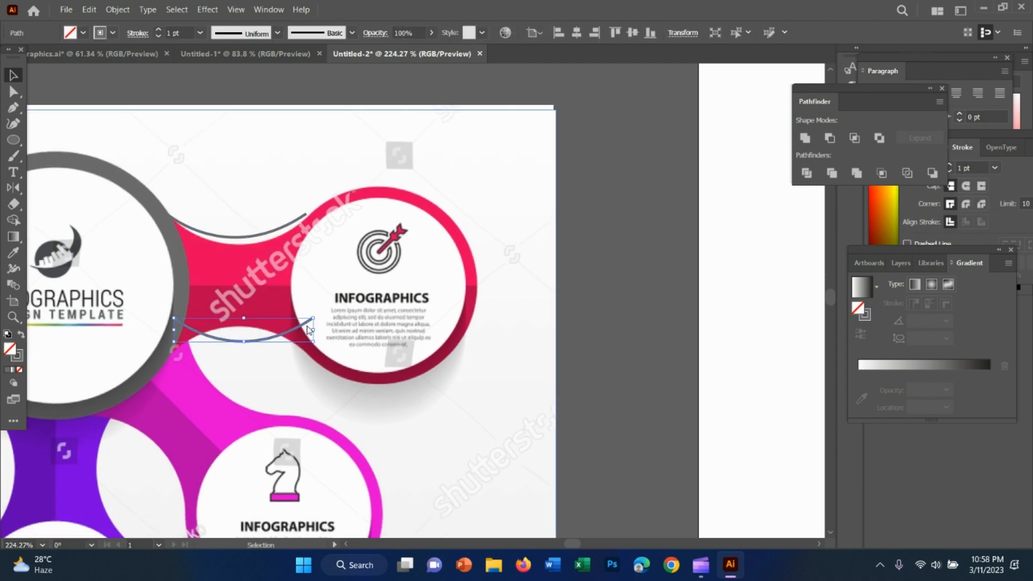
right_click(309, 329)
mouse_move(382, 252)
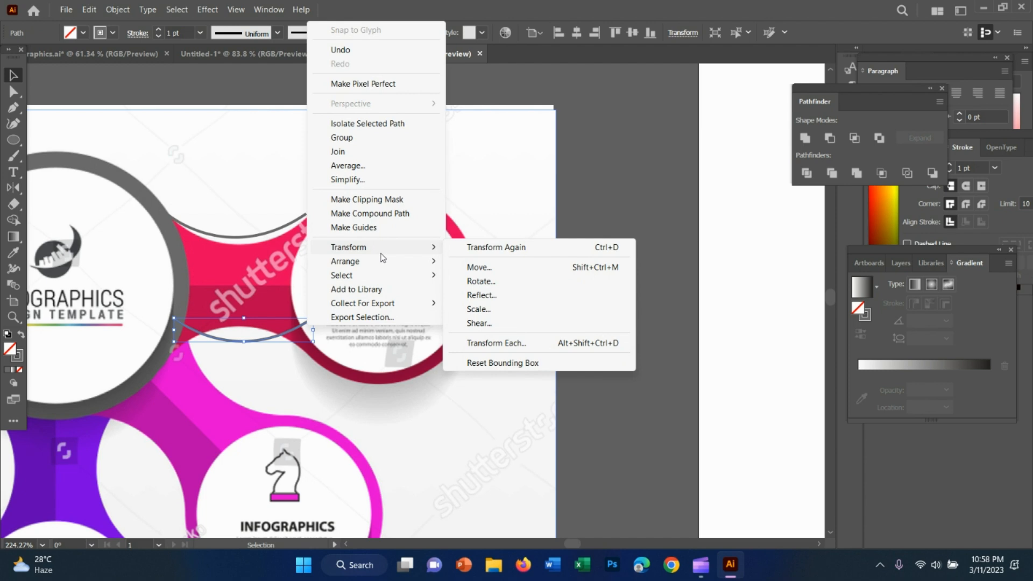
click(498, 296)
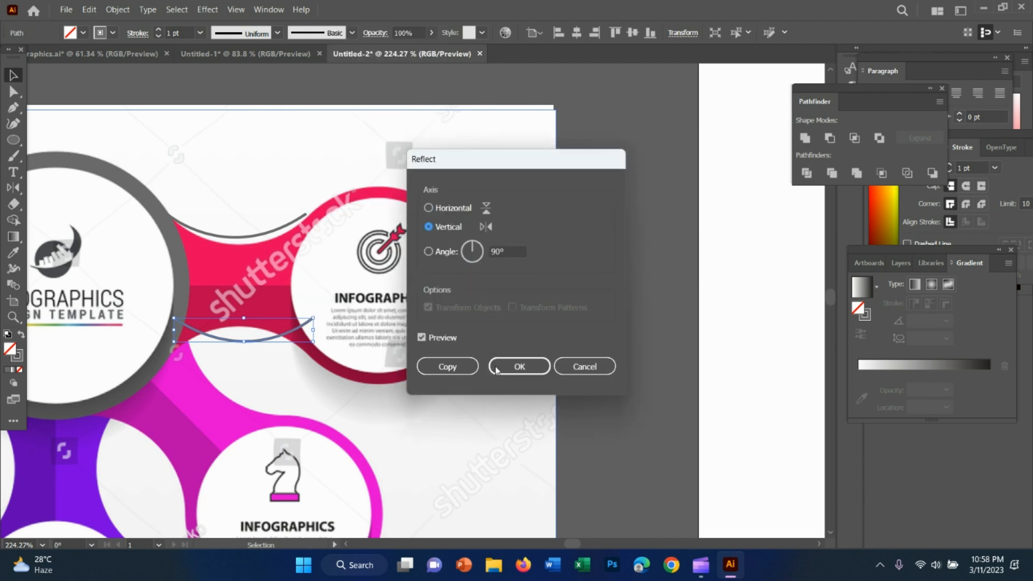
key(Return)
Step: Reflect the lower curve at a 180° angle and fit it along the red connector's lower edge
right_click(264, 341)
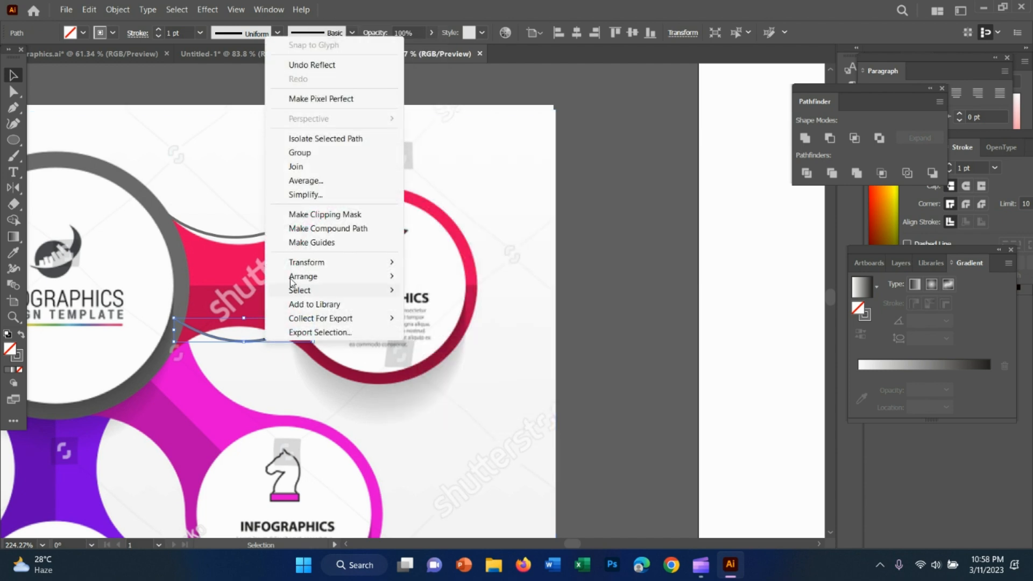
mouse_move(319, 264)
click(458, 313)
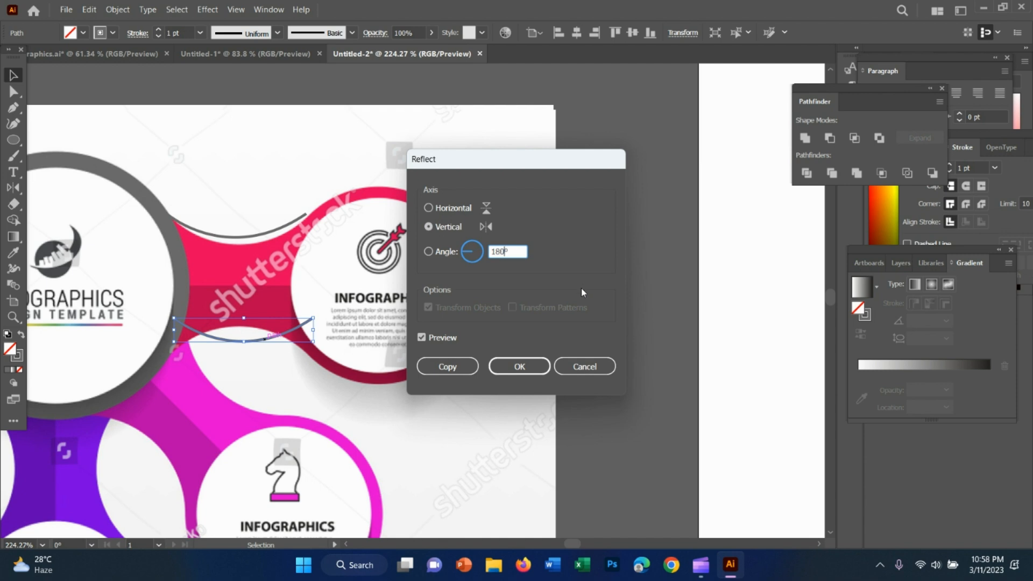
key(Escape)
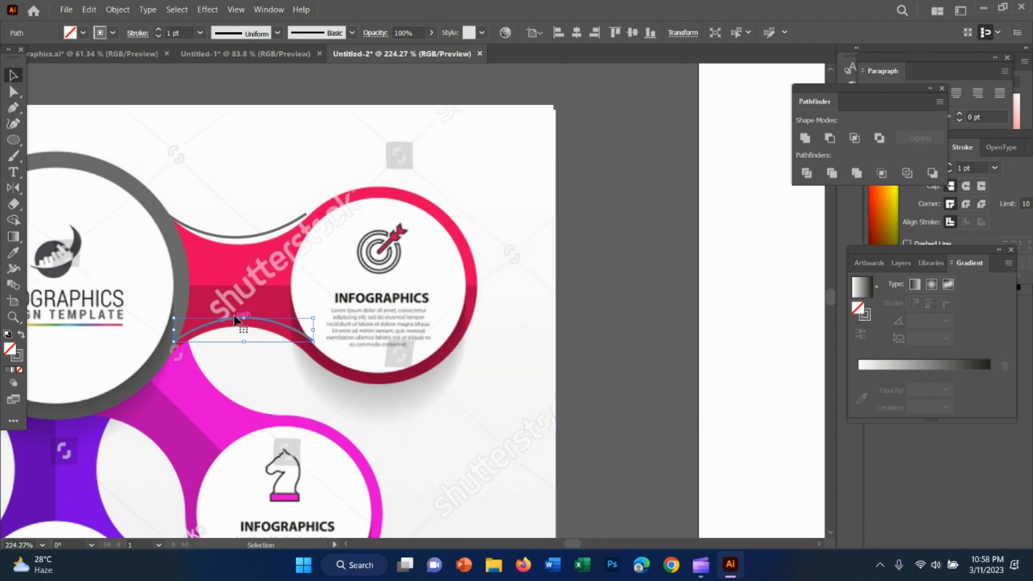
click(265, 318)
click(262, 323)
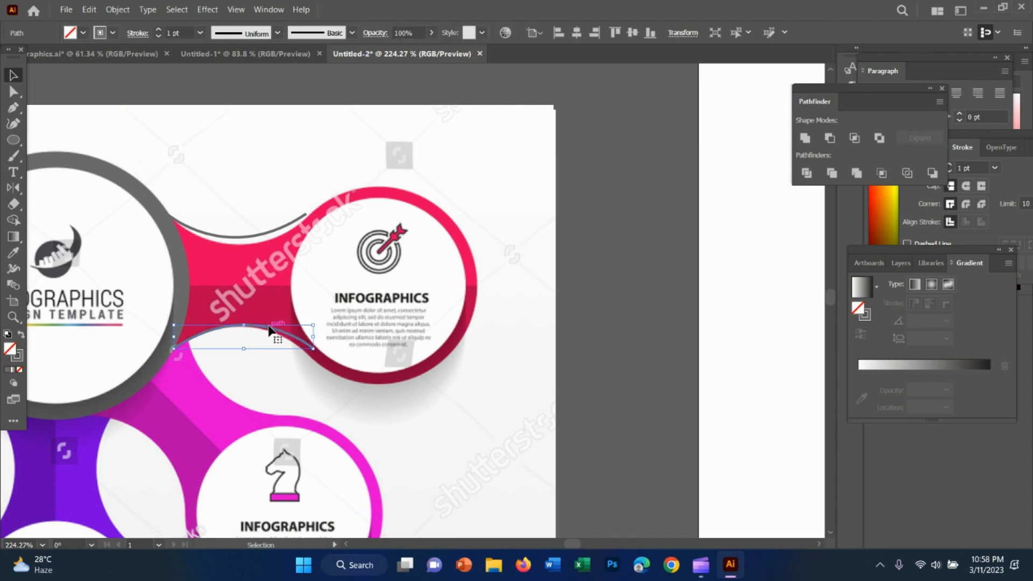
drag(270, 331, 268, 337)
Step: Nudge the upper connector curve down and shift the reference image slightly up and to the left
click(251, 237)
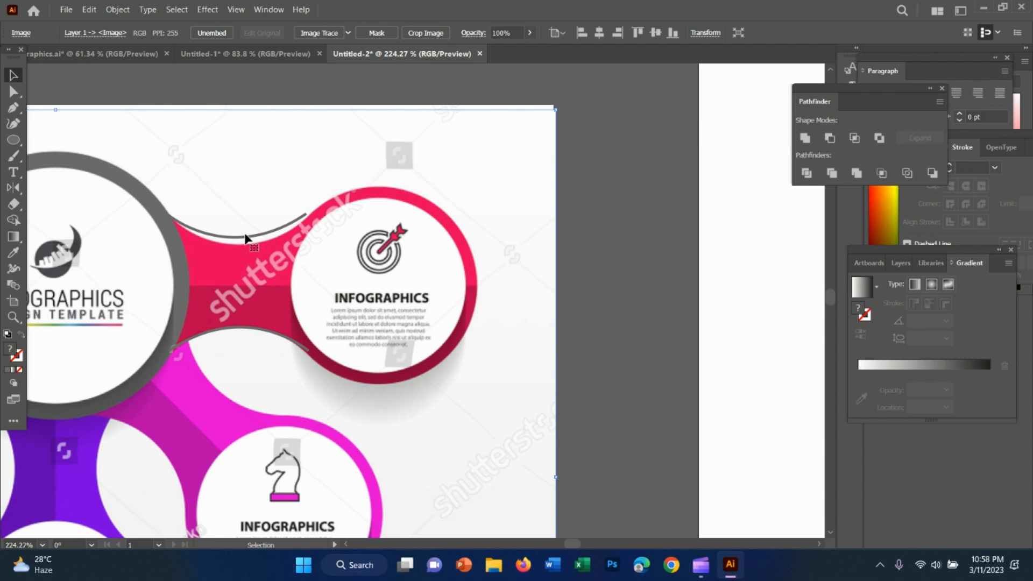
click(291, 225)
drag(290, 227, 292, 234)
drag(304, 373, 272, 279)
drag(398, 379, 430, 368)
drag(279, 314, 328, 376)
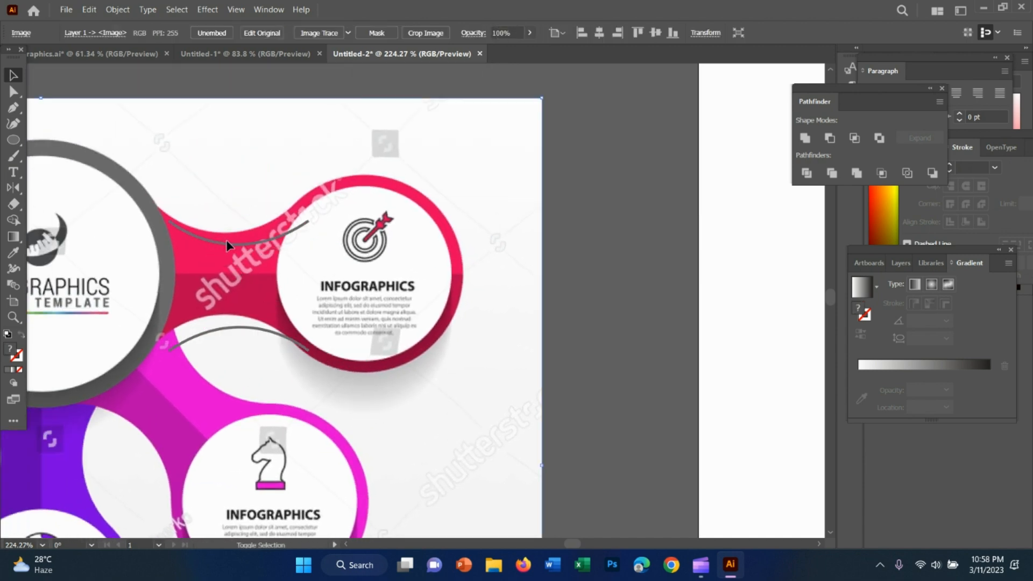
Step: Group the upper and lower curves and move the group off the reference image to the artboard's left edge
shift+click(243, 244)
shift+click(239, 327)
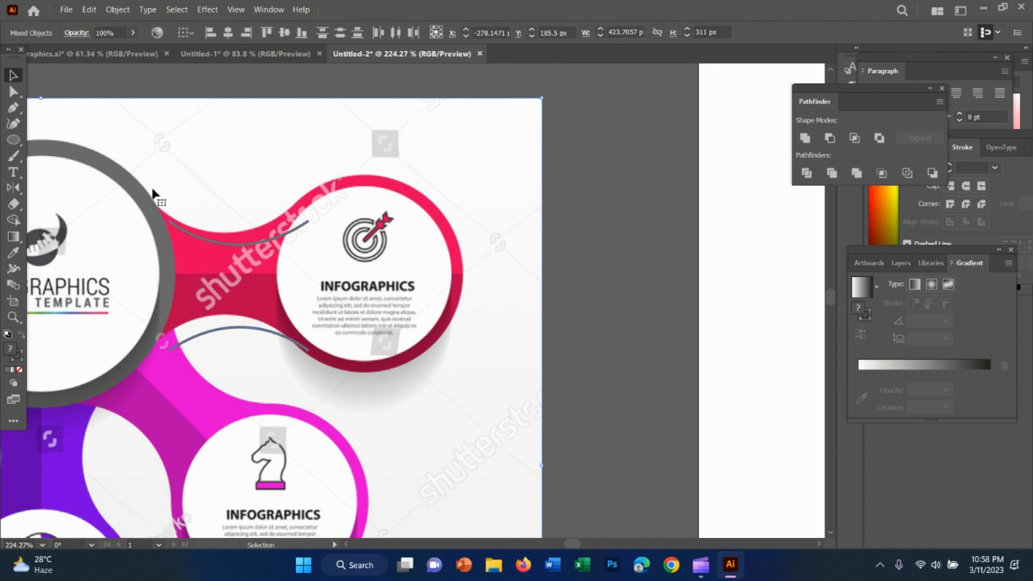
shift+click(269, 257)
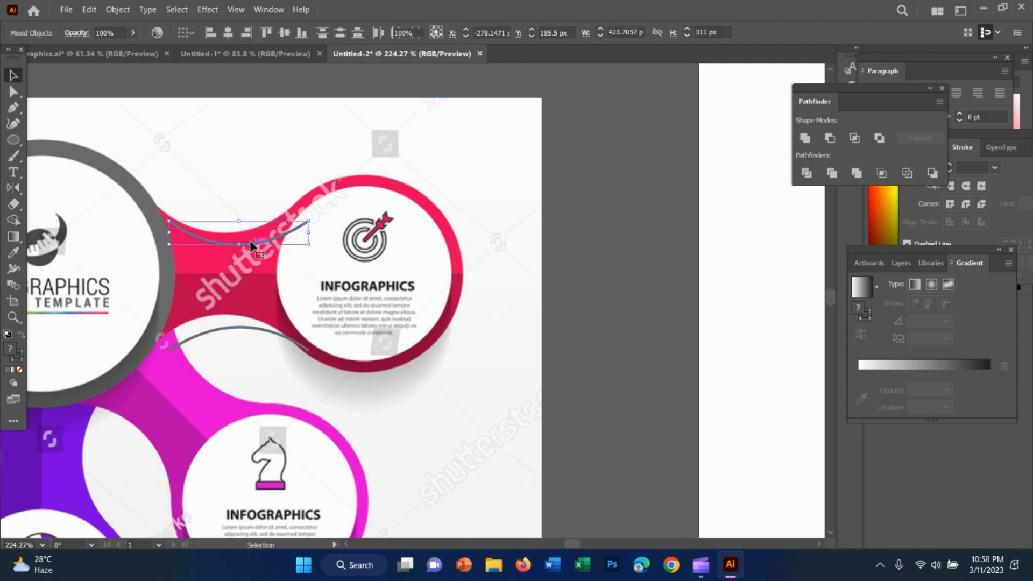
shift+click(243, 330)
key(ctrl+g)
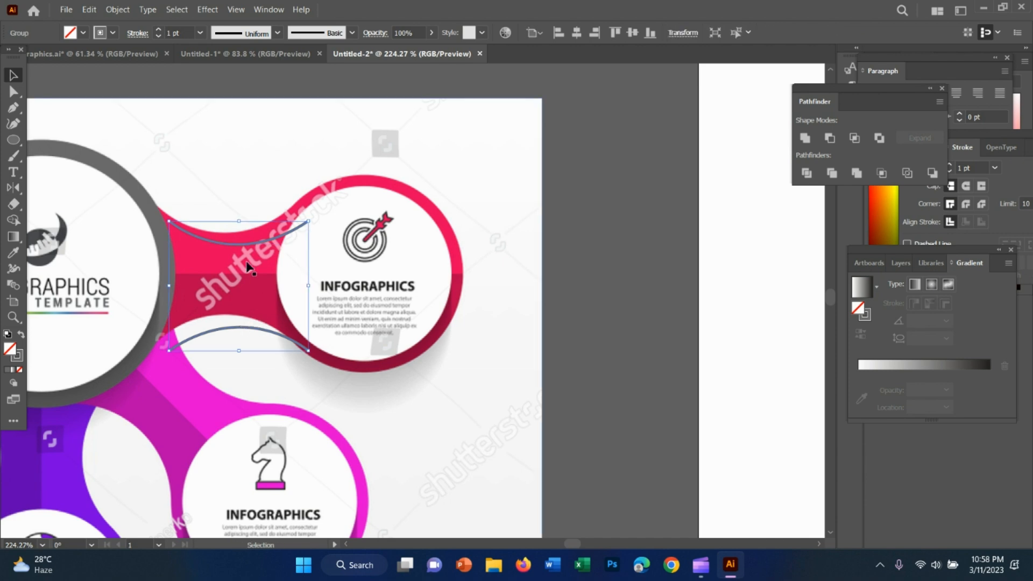
drag(248, 268, 742, 275)
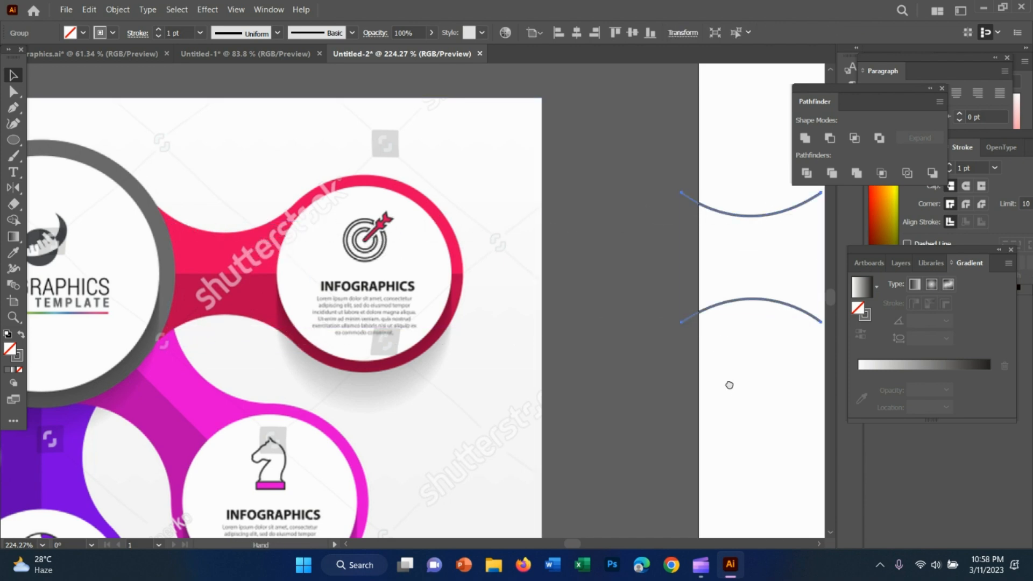
Step: Place the grouped curves in the gap between the large and small circles
drag(730, 387, 104, 383)
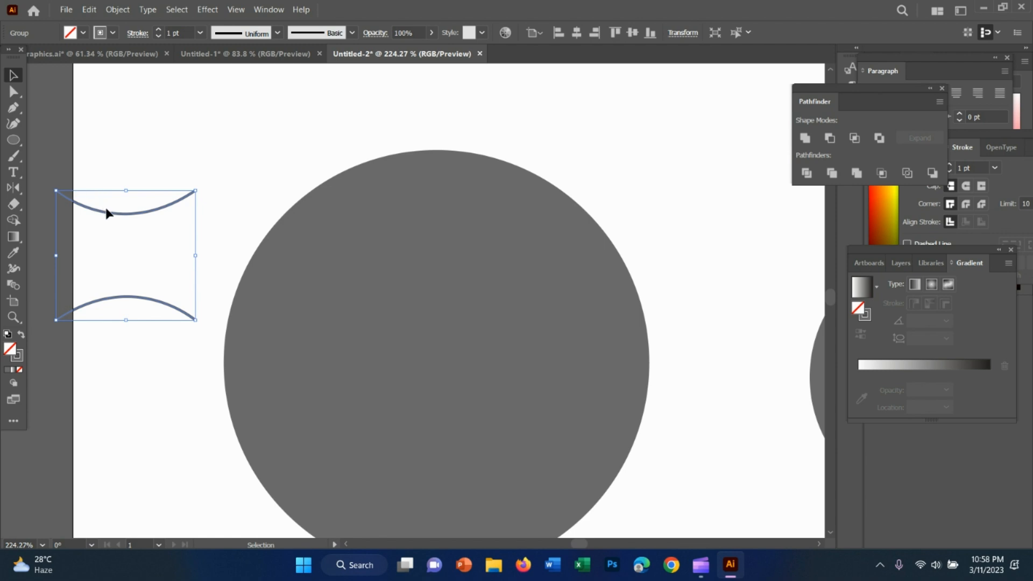
shift+click(350, 235)
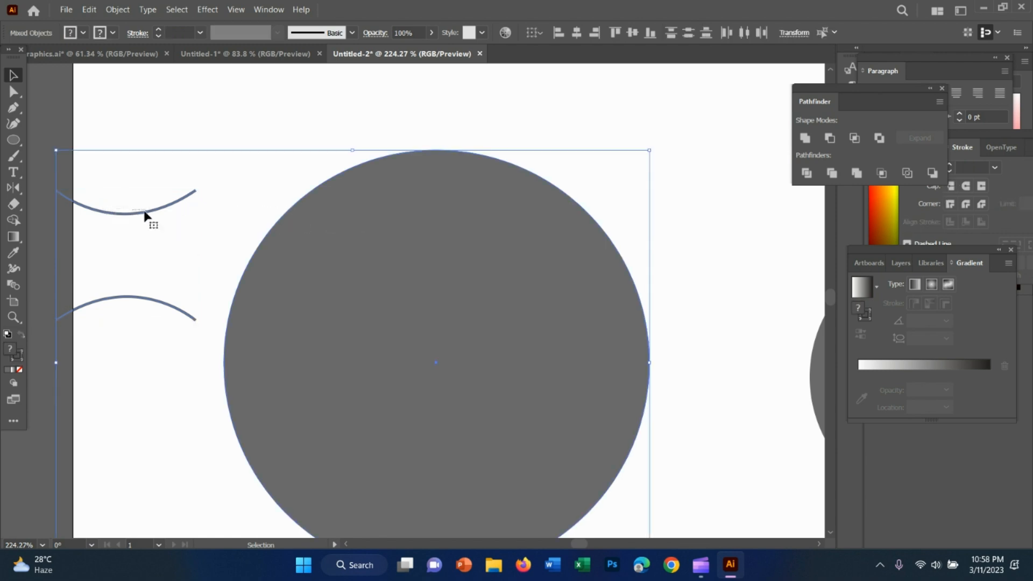
click(145, 215)
drag(156, 211, 761, 282)
key(z)
drag(728, 410, 621, 404)
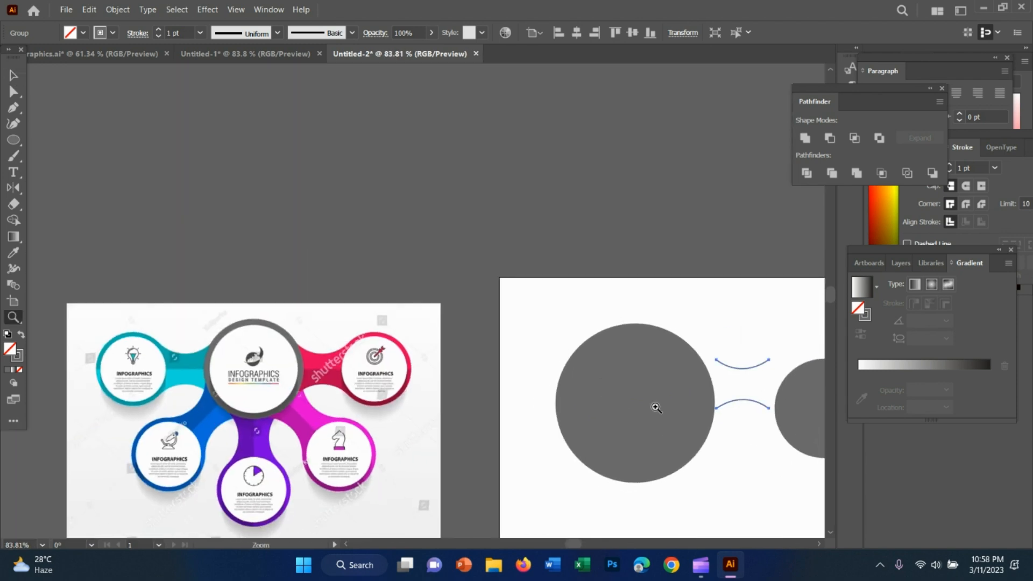
drag(740, 429, 509, 404)
Step: Fill the small circle with the bright red sampled from the reference image's connector
click(5, 79)
click(538, 380)
click(607, 370)
key(i)
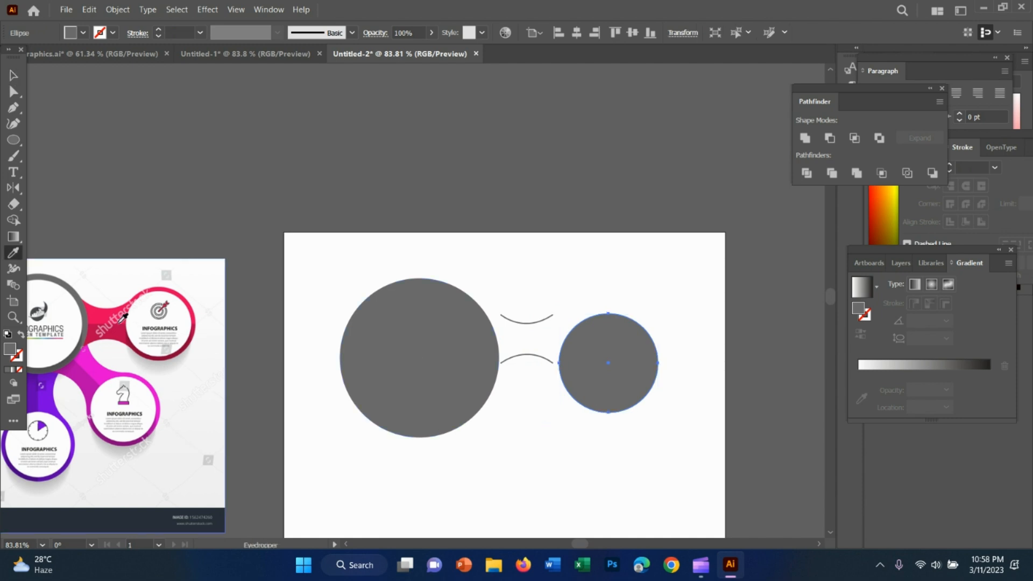
click(116, 319)
click(98, 324)
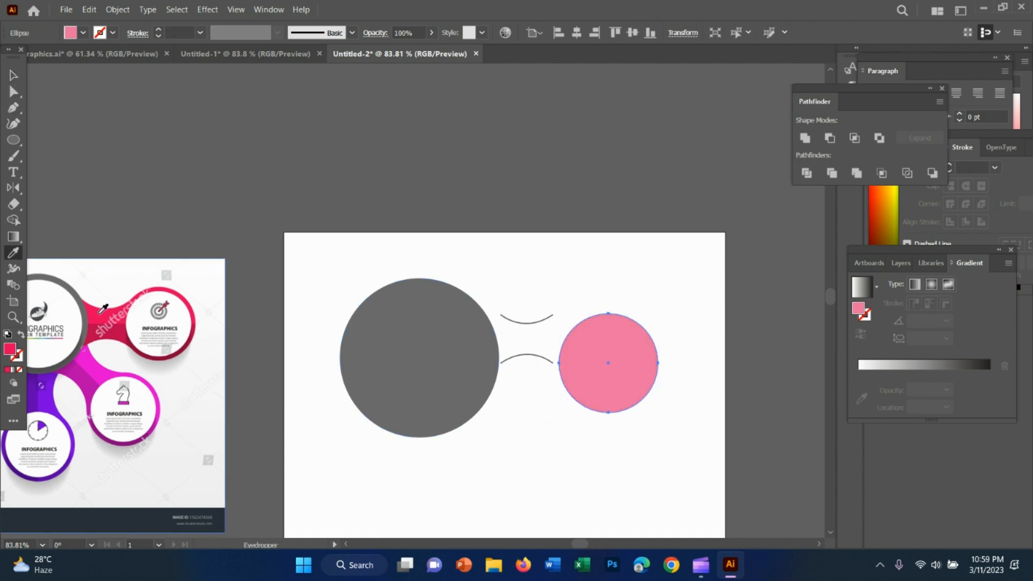
Step: Move the curve group down to line up with the centres of the two circles
key(v)
drag(532, 323, 531, 348)
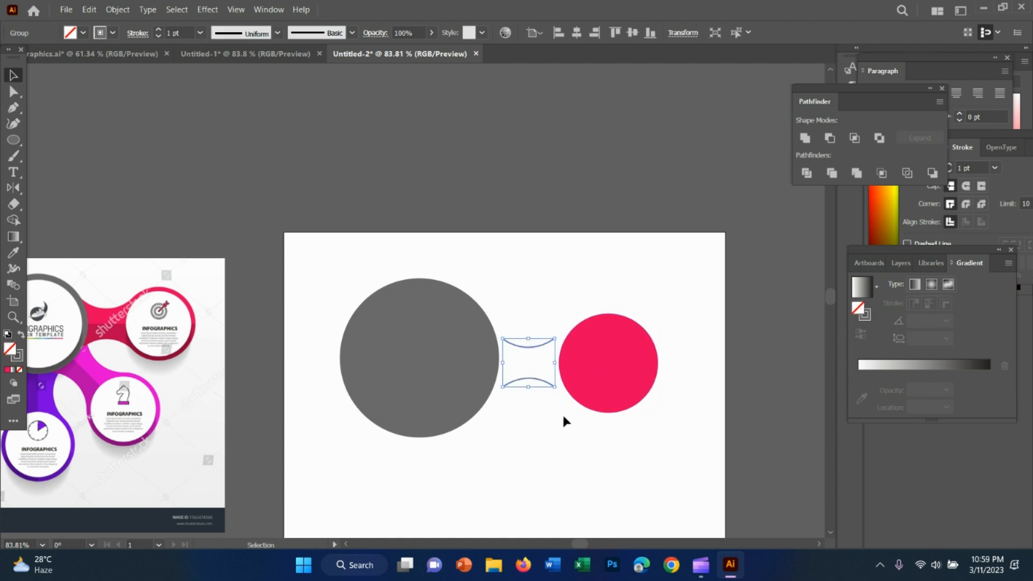
Step: Enlarge the curve group and move both circles slightly inward until they meet the curve ends
drag(554, 387, 566, 407)
drag(604, 375, 601, 378)
drag(470, 356, 473, 356)
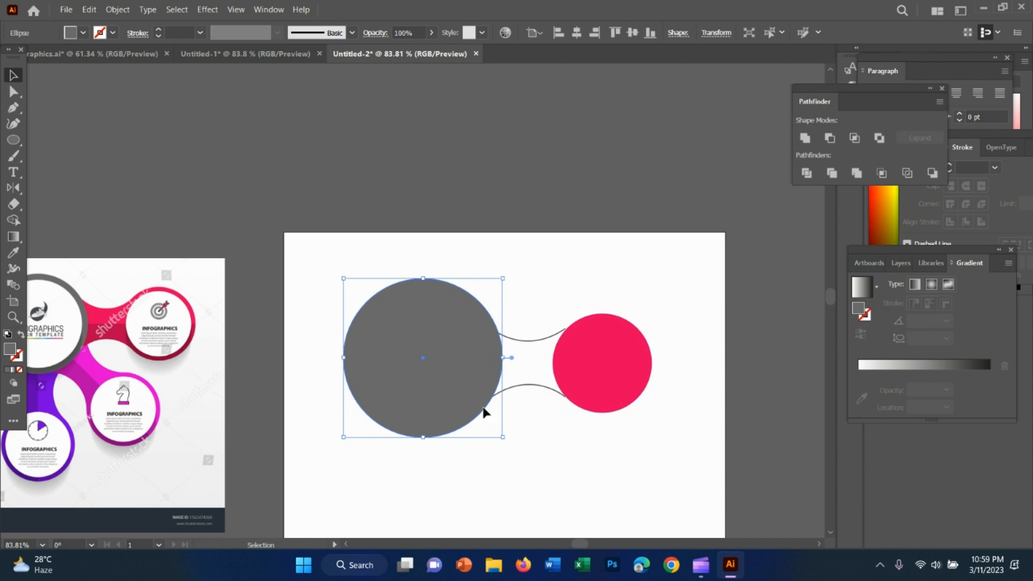
Step: Add a slightly smaller concentric copy on top of the grey circle and another on top of the red circle
key(a)
key(v)
drag(506, 441, 502, 429)
click(634, 376)
key(a)
key(v)
drag(653, 412, 650, 409)
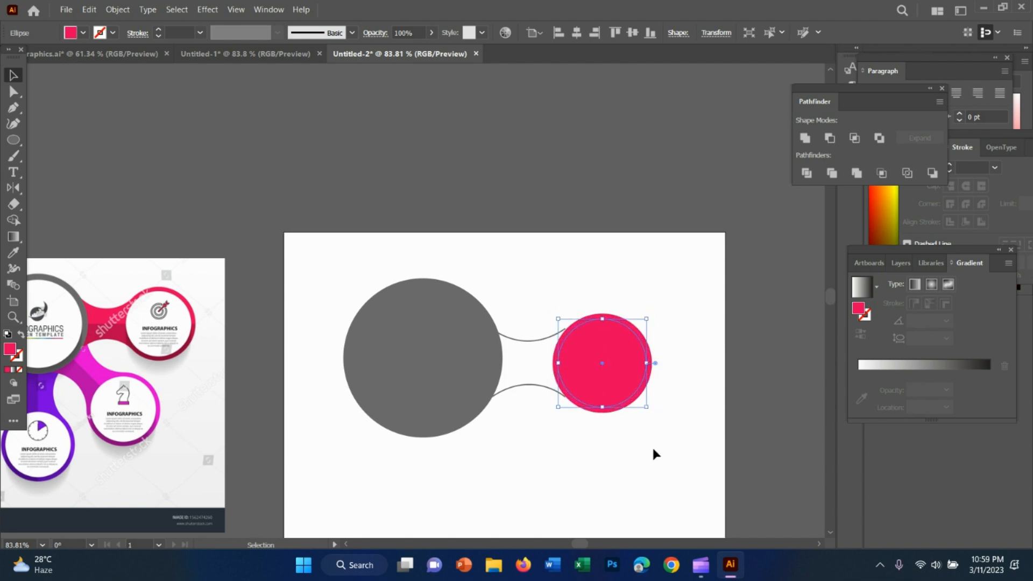
click(527, 462)
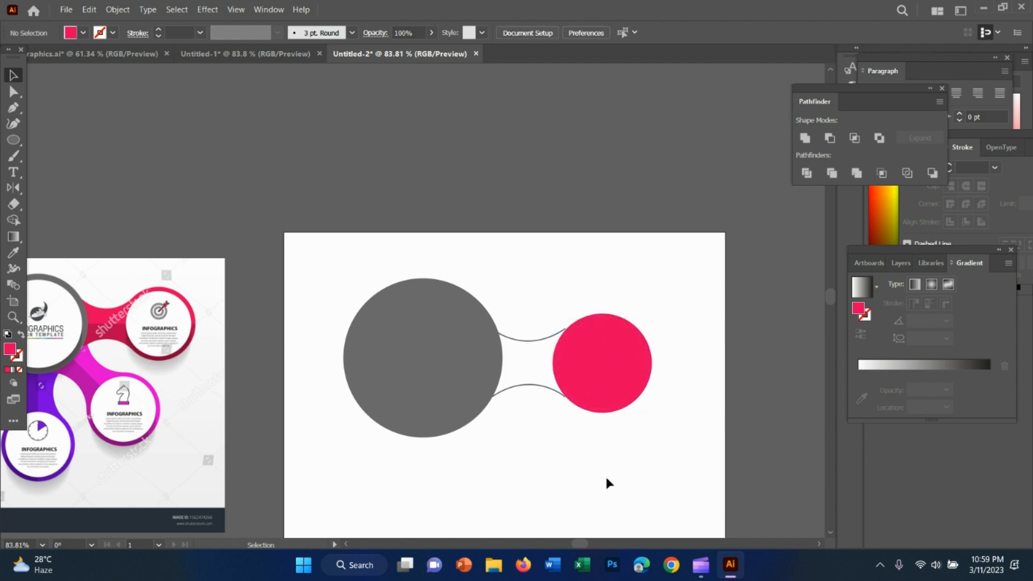
Step: Fill the inner copies of the red and grey circles with the artboard's white so that both become rings
click(616, 375)
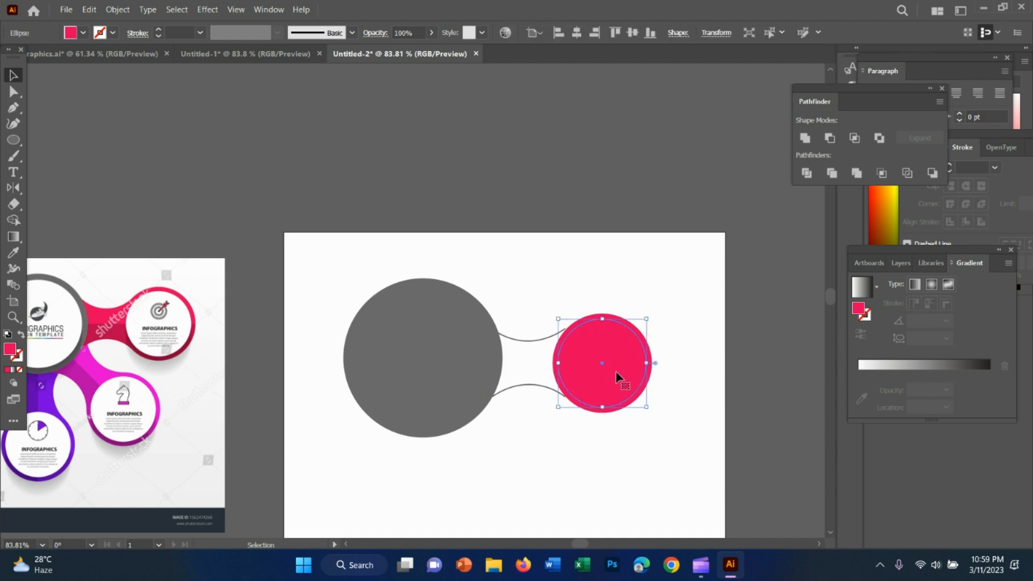
key(i)
click(537, 476)
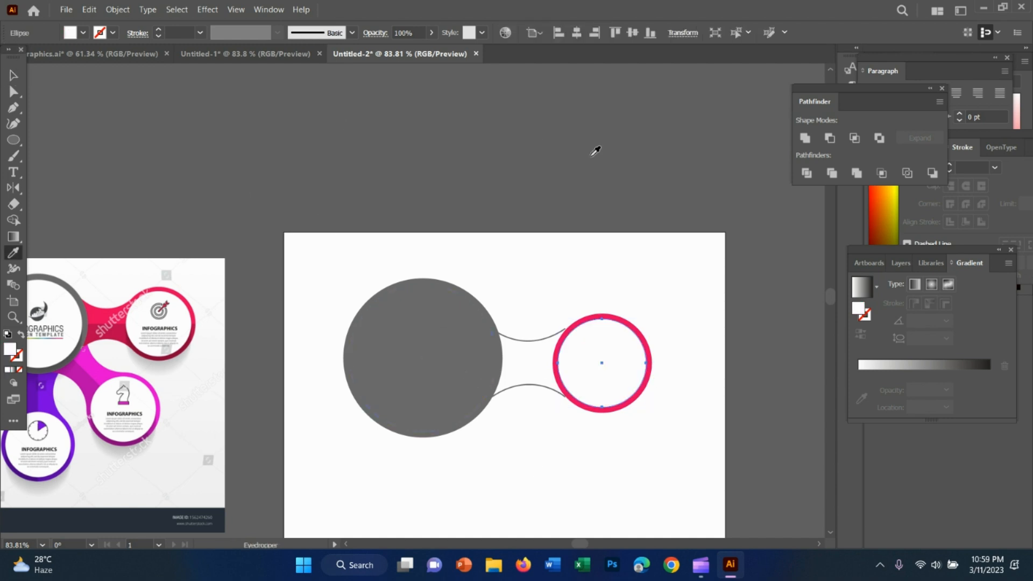
ctrl+click(442, 341)
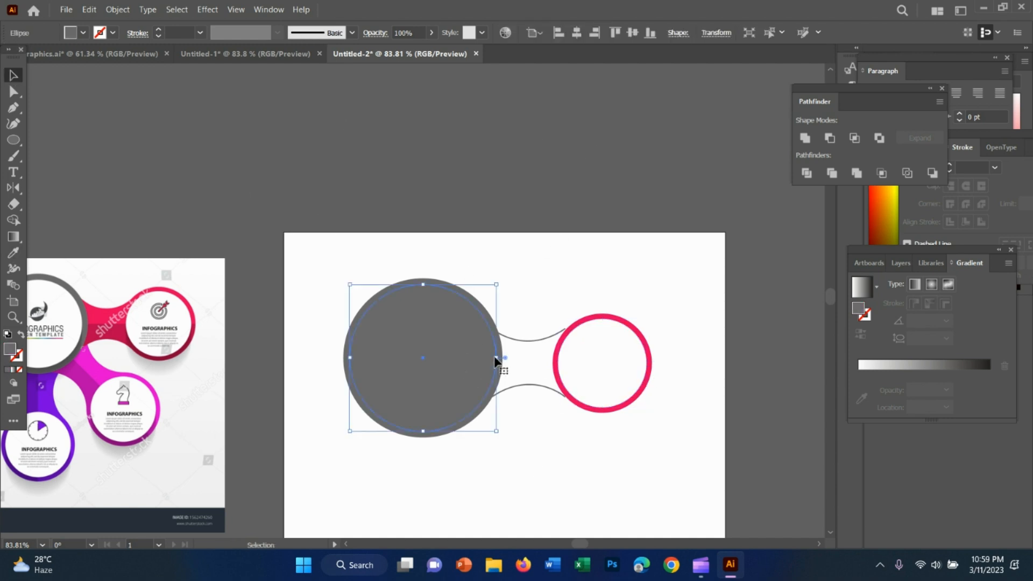
click(533, 433)
click(11, 75)
click(574, 428)
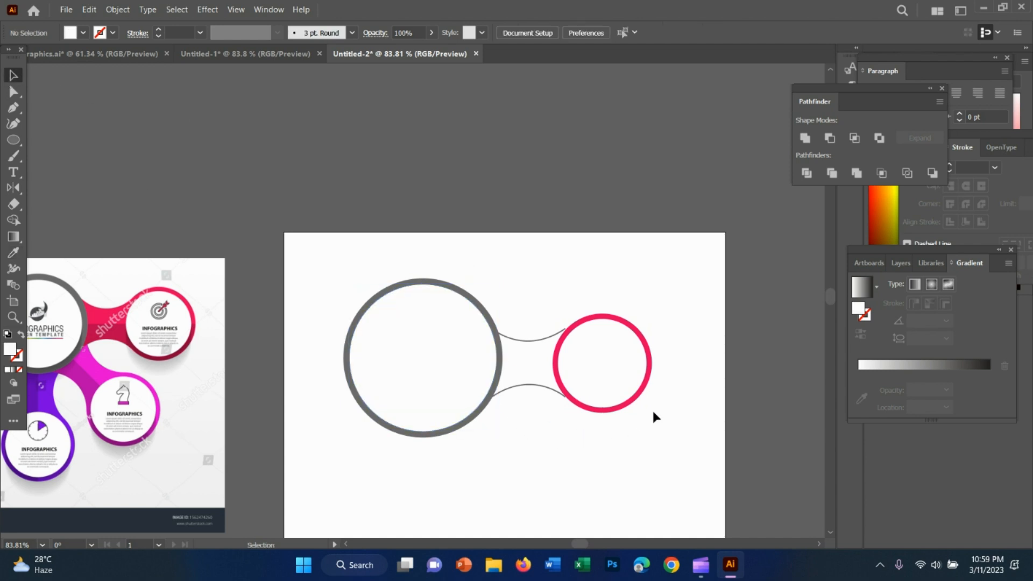
click(590, 315)
right_click(612, 335)
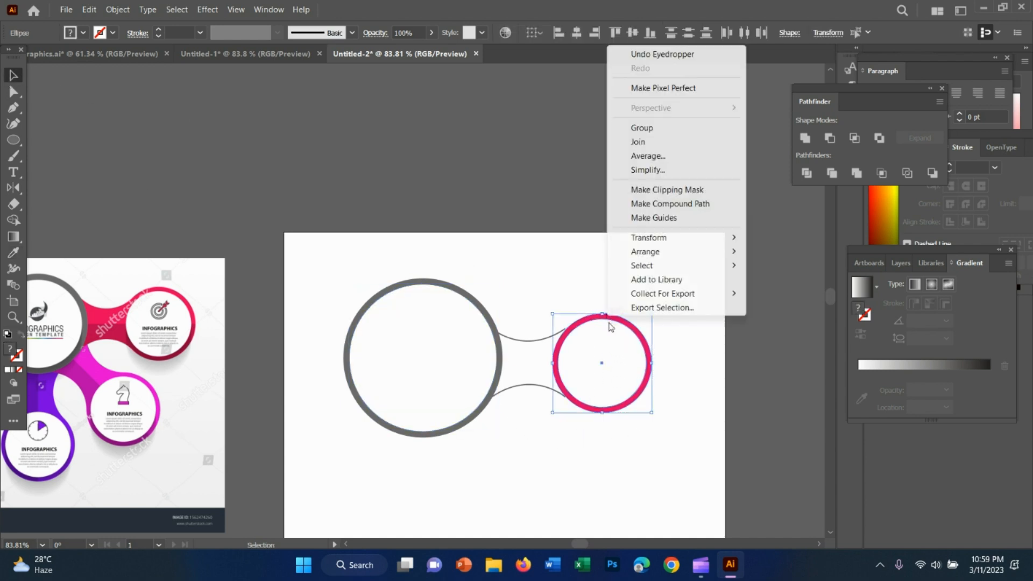
click(550, 205)
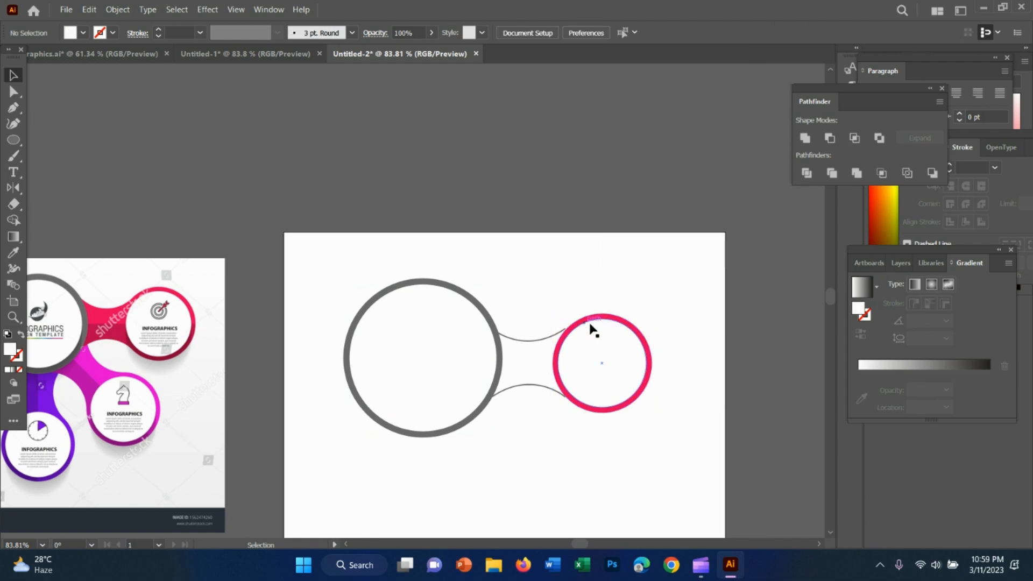
click(603, 321)
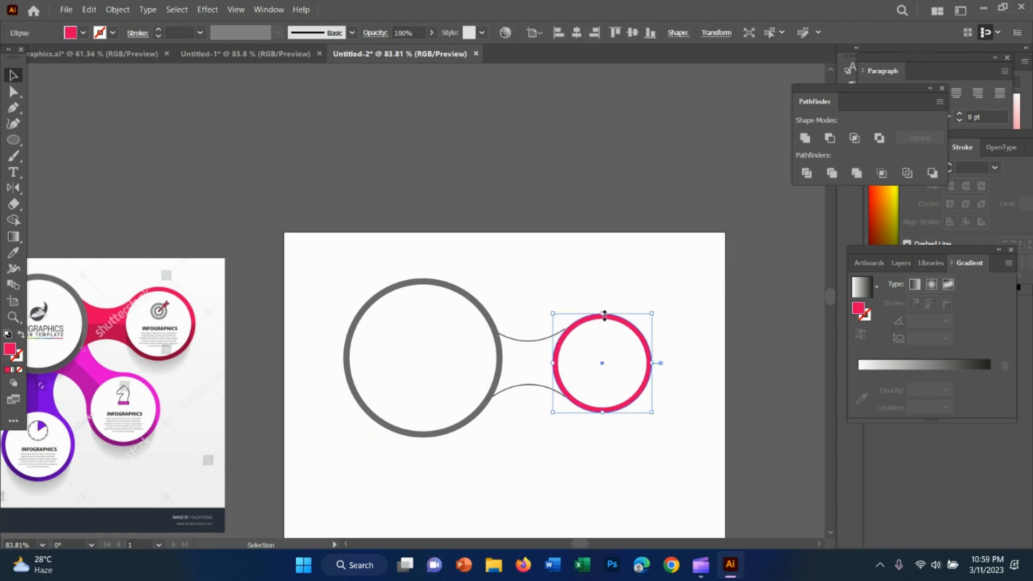
click(627, 247)
Step: Ungroup the two connector curves between the circles
key(z)
drag(580, 368, 811, 328)
key(v)
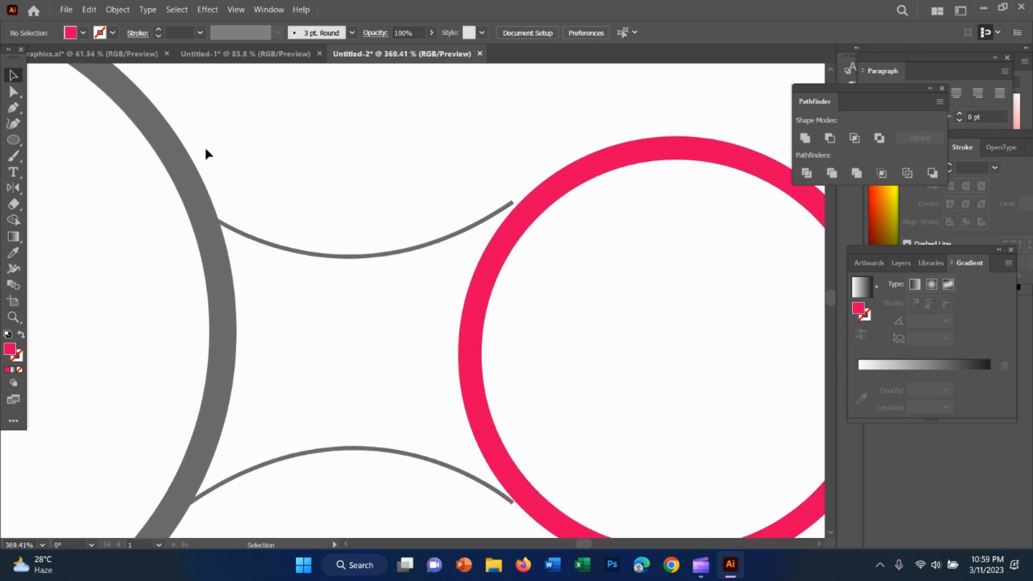
click(357, 258)
right_click(360, 256)
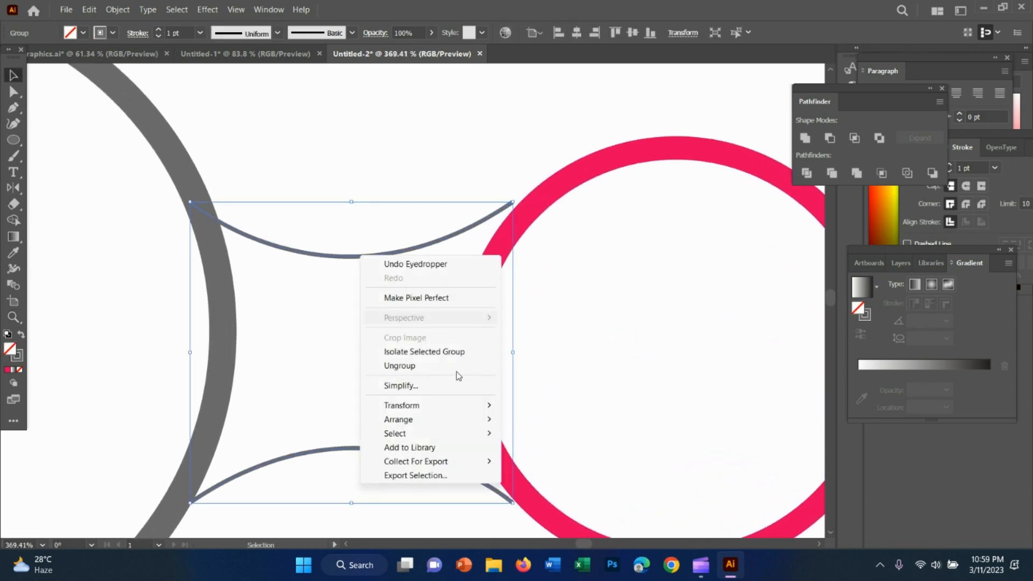
click(425, 365)
Step: Enlarge the upper curve slightly and raise it so its ends reach the grey and red rings
click(471, 195)
click(484, 225)
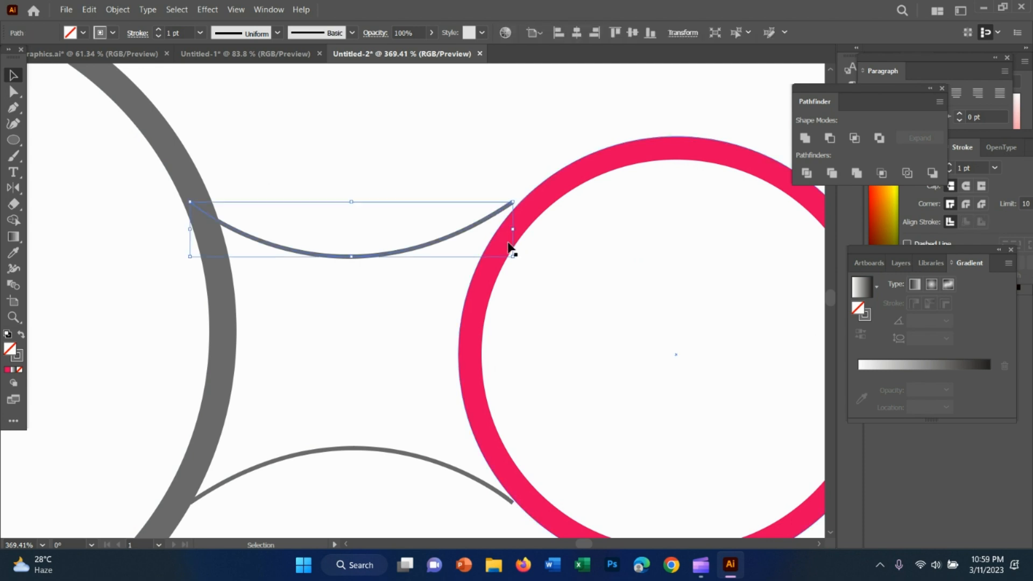
drag(515, 260, 518, 263)
drag(419, 256, 423, 251)
Step: Nudge the lower curve slightly up and towards the red ring
scroll(456, 293, down, 5)
click(372, 308)
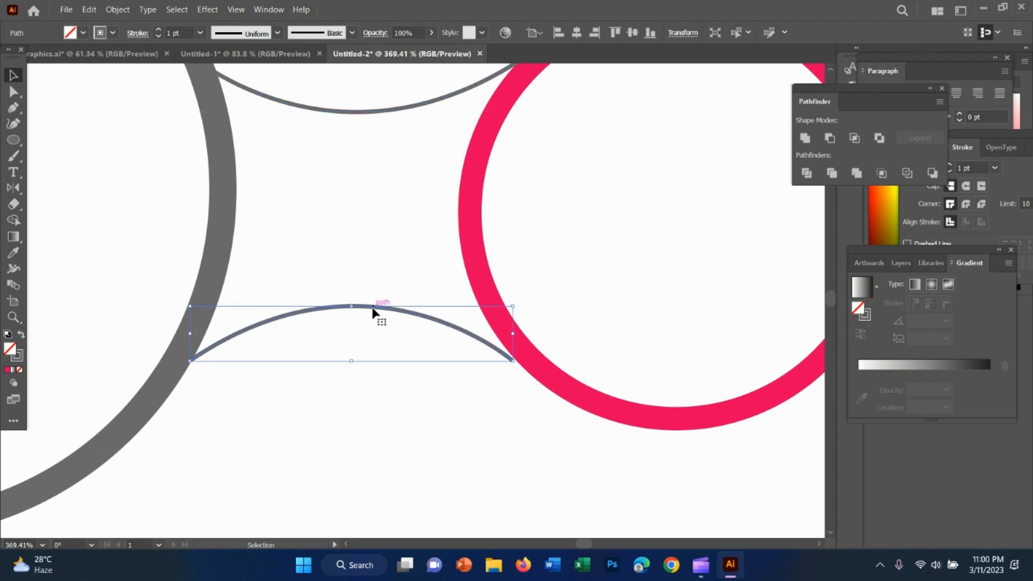
drag(373, 312, 377, 310)
drag(373, 308, 373, 306)
click(391, 245)
Step: In outline view, enlarge the lower curve slightly so both its ends cross the outer edges of the rings
scroll(705, 362, down, 3)
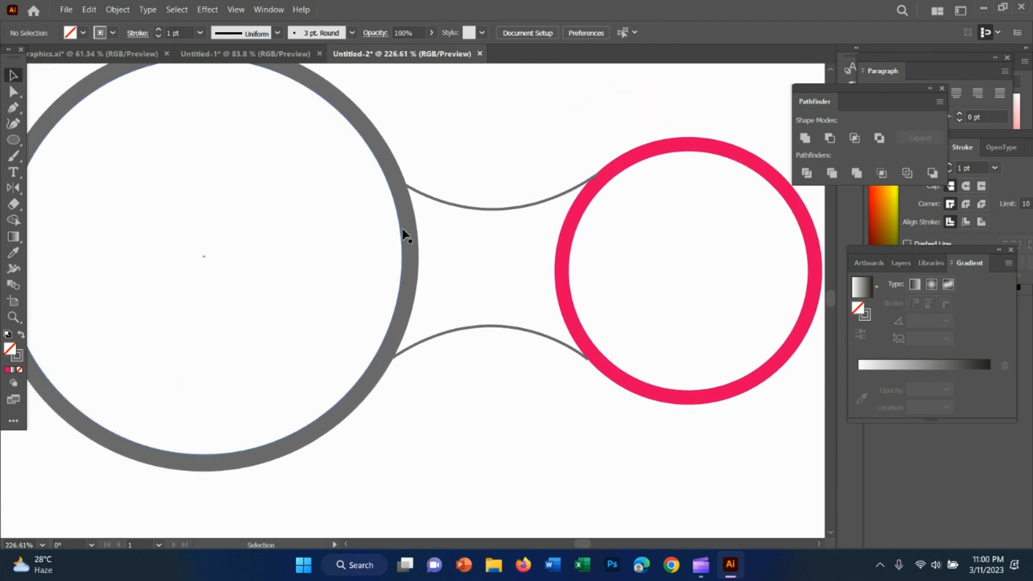
drag(634, 292, 561, 306)
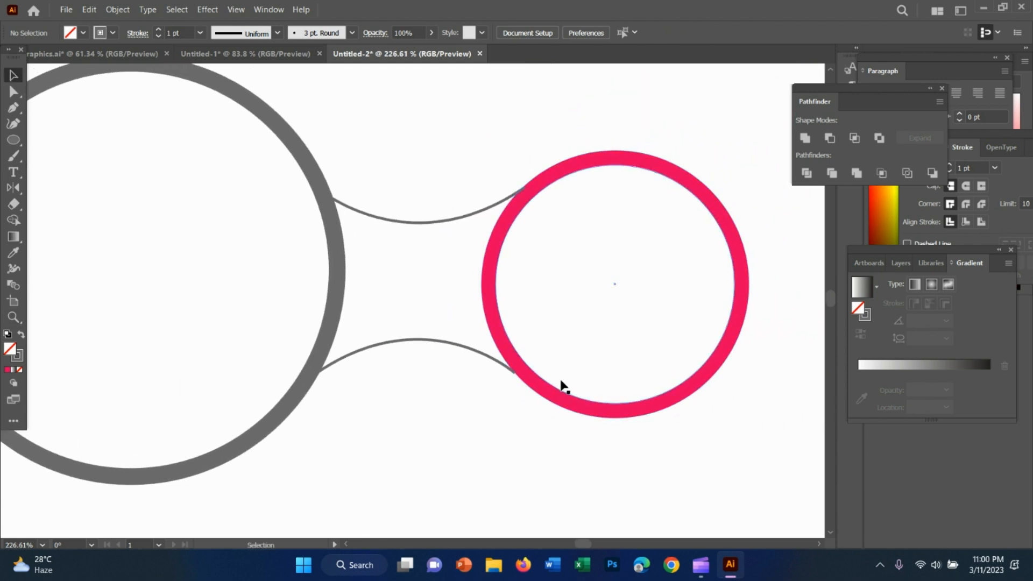
key(ctrl+y)
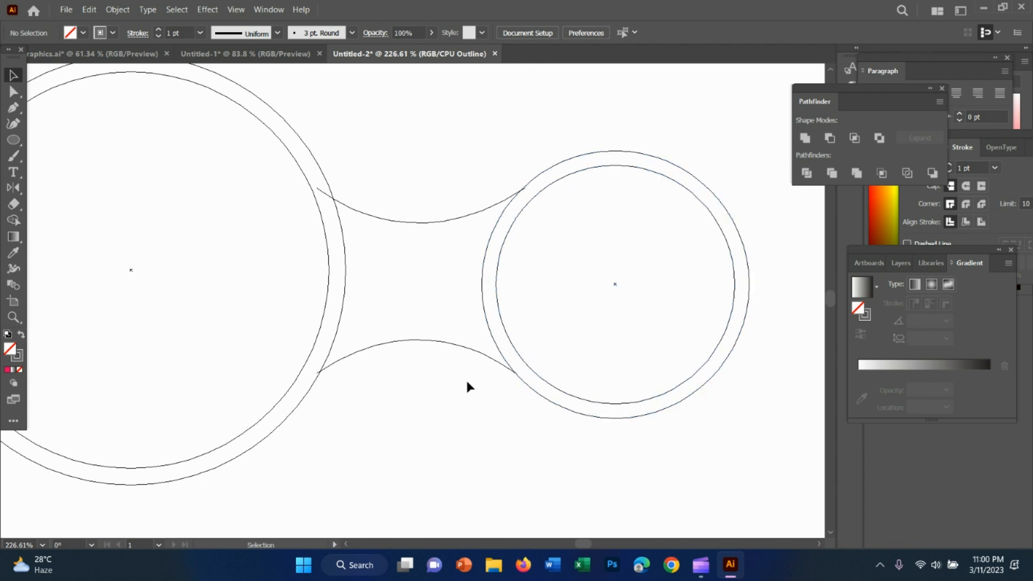
key(z)
mouse_move(513, 399)
mouse_down()
mouse_move(738, 419)
mouse_move(518, 405)
mouse_up()
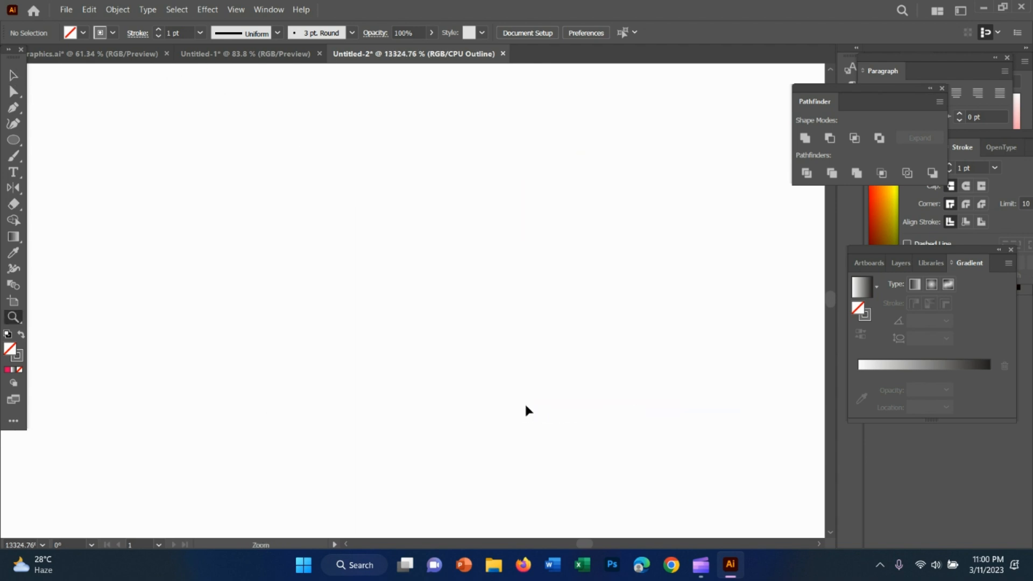
scroll(525, 406, down, 11)
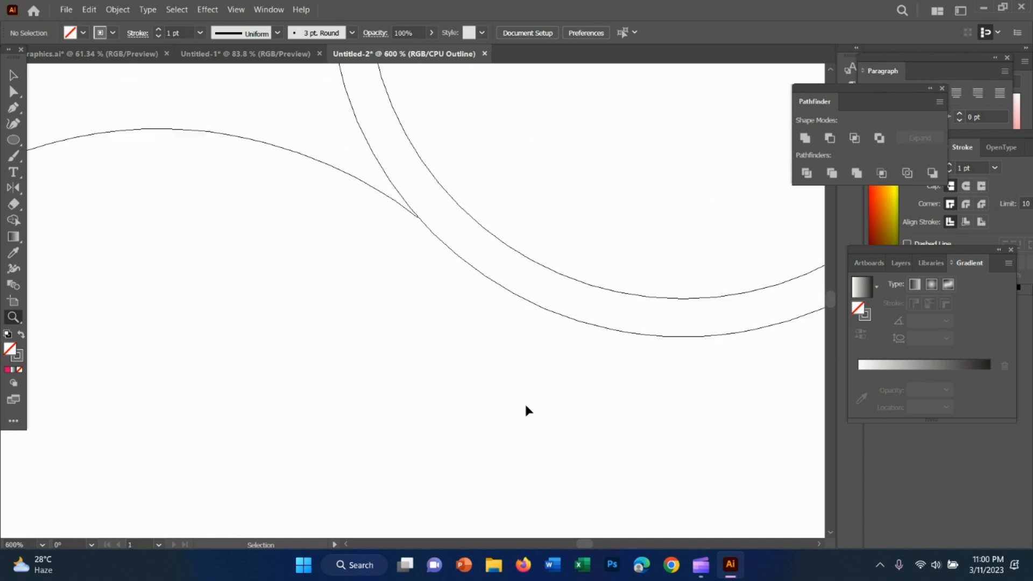
scroll(525, 406, up, 2)
scroll(526, 406, down, 2)
scroll(525, 406, up, 2)
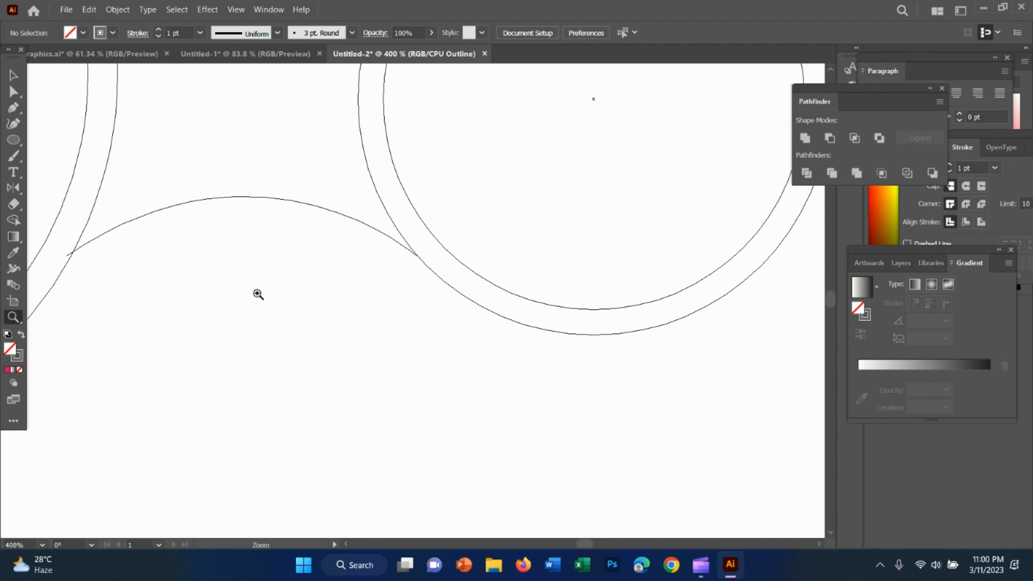
key(v)
click(383, 231)
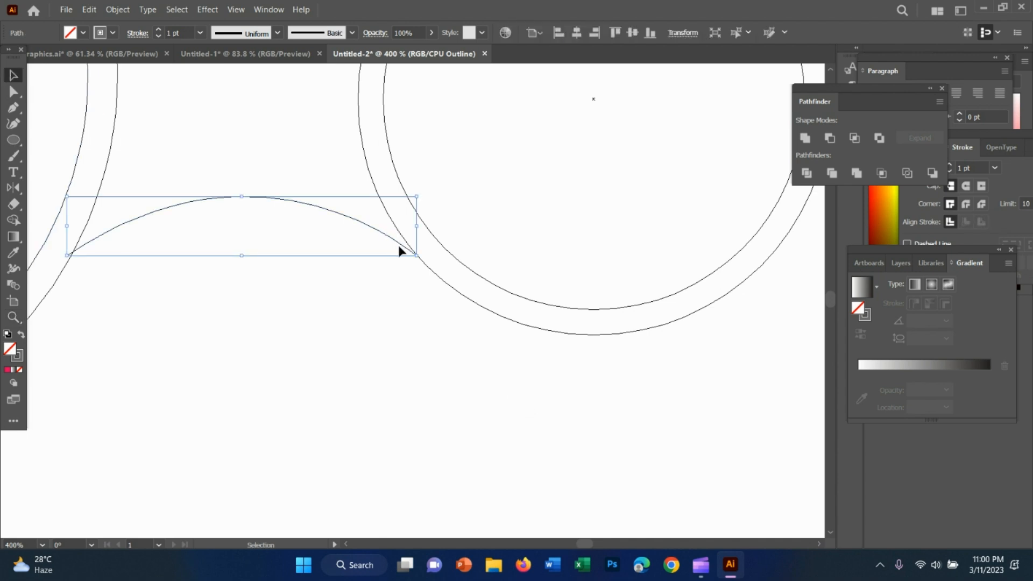
drag(418, 256, 424, 266)
key(z)
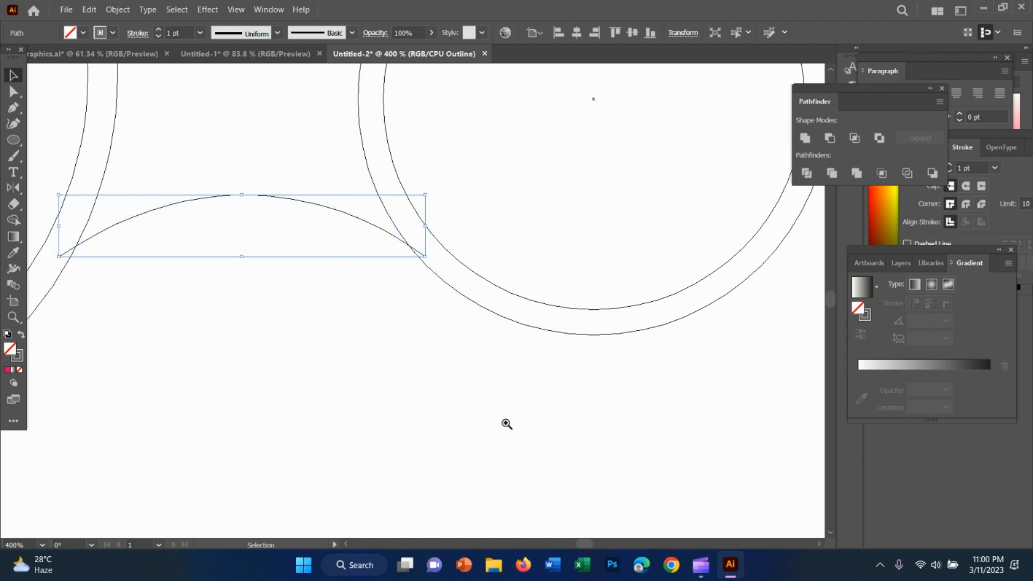
Step: Restore the preview display with both rings in view and deselect the lower curve
click(14, 76)
key(ctrl+minus)
key(ctrl+minus)
key(ctrl+minus)
key(ctrl+y)
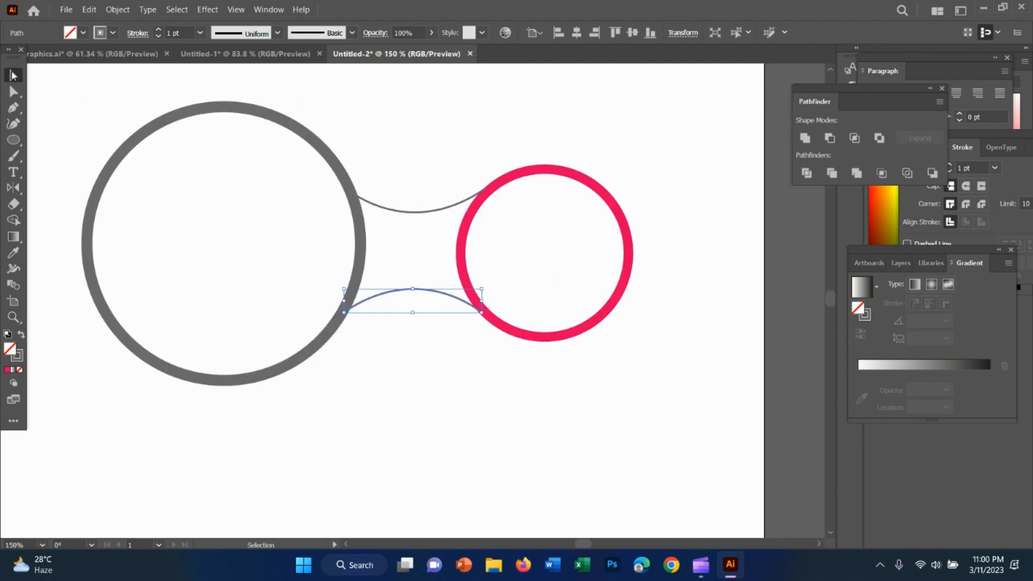
click(498, 468)
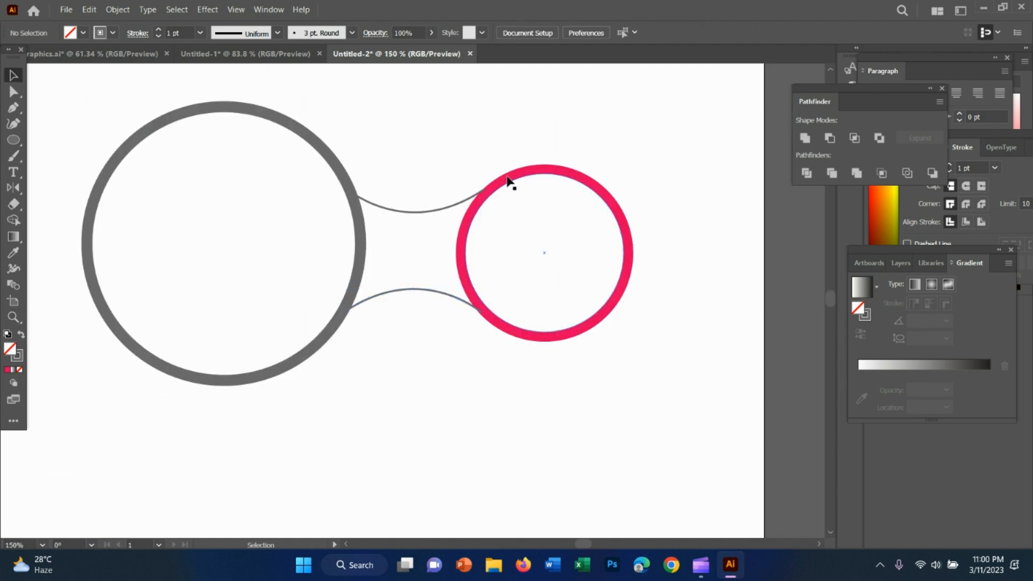
Step: Merge the area between the curves with the red ring using the Shape Builder on all circles and curves
drag(592, 396, 252, 164)
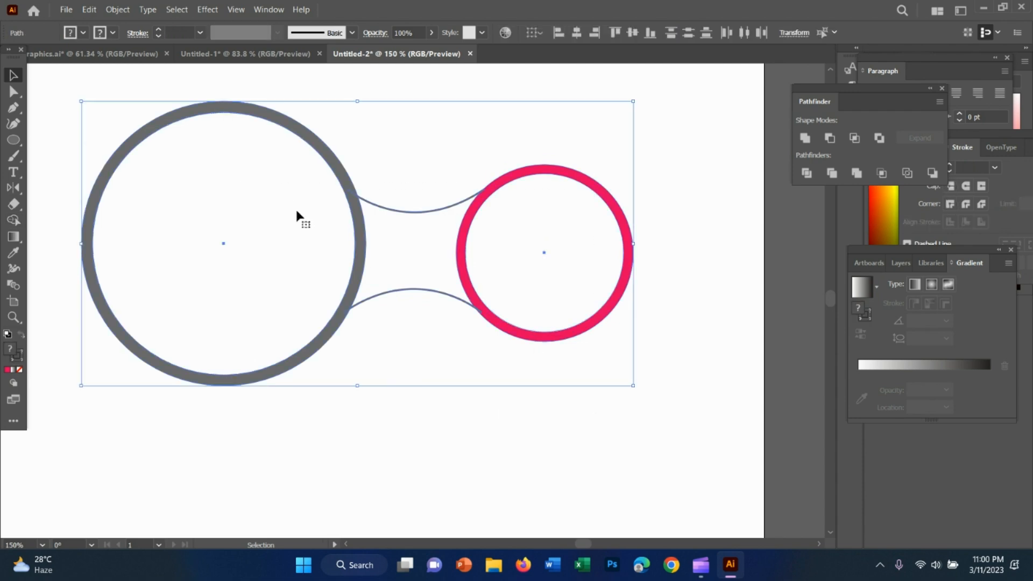
click(14, 220)
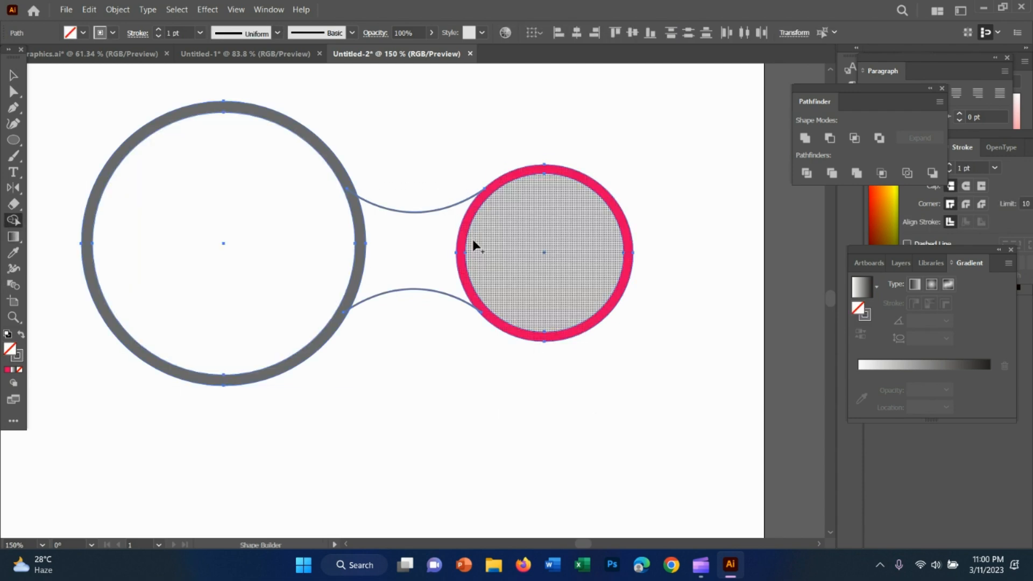
mouse_move(451, 258)
mouse_down()
mouse_move(410, 253)
mouse_move(470, 258)
mouse_up()
click(15, 77)
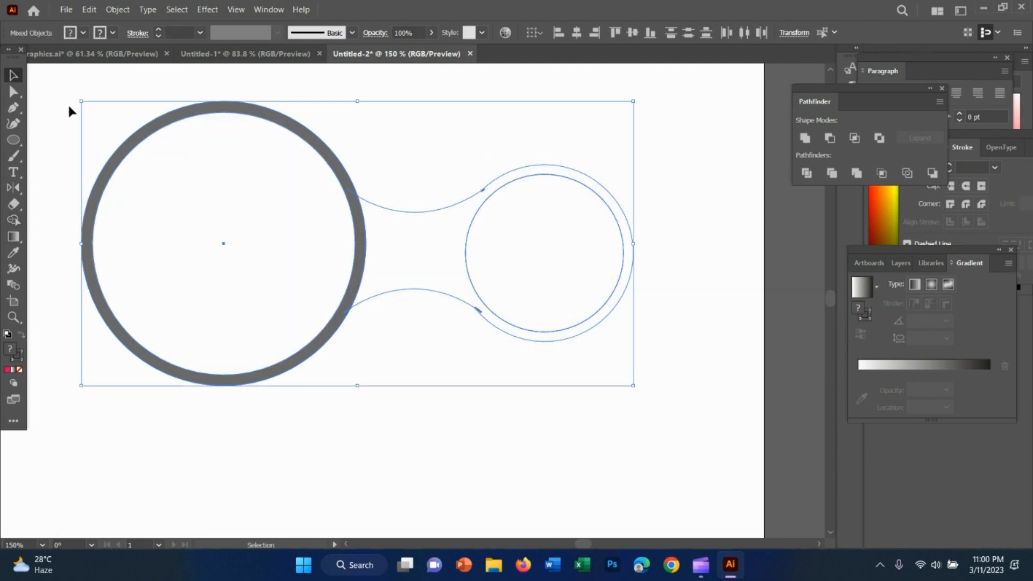
scroll(661, 398, down, 3)
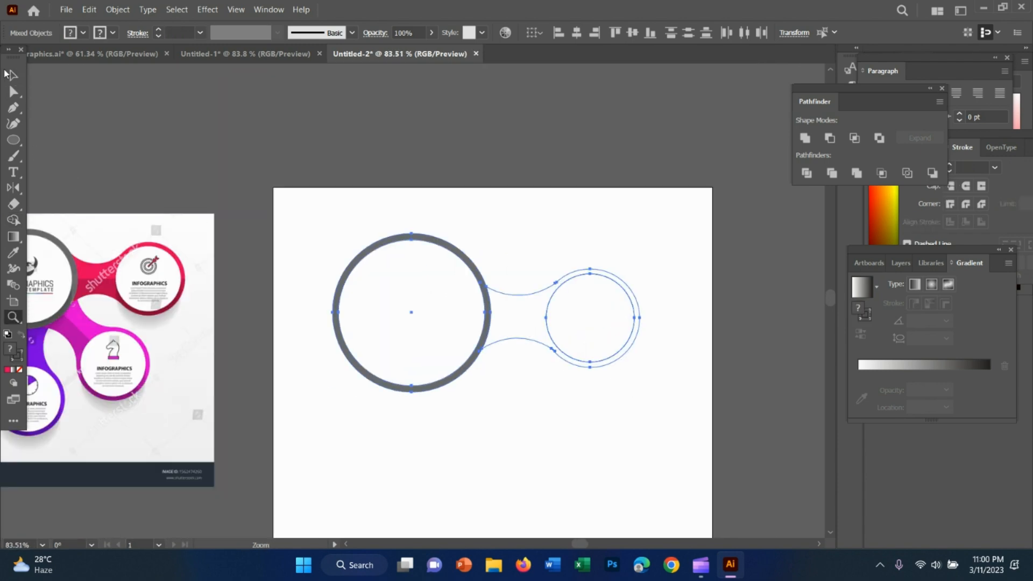
click(615, 264)
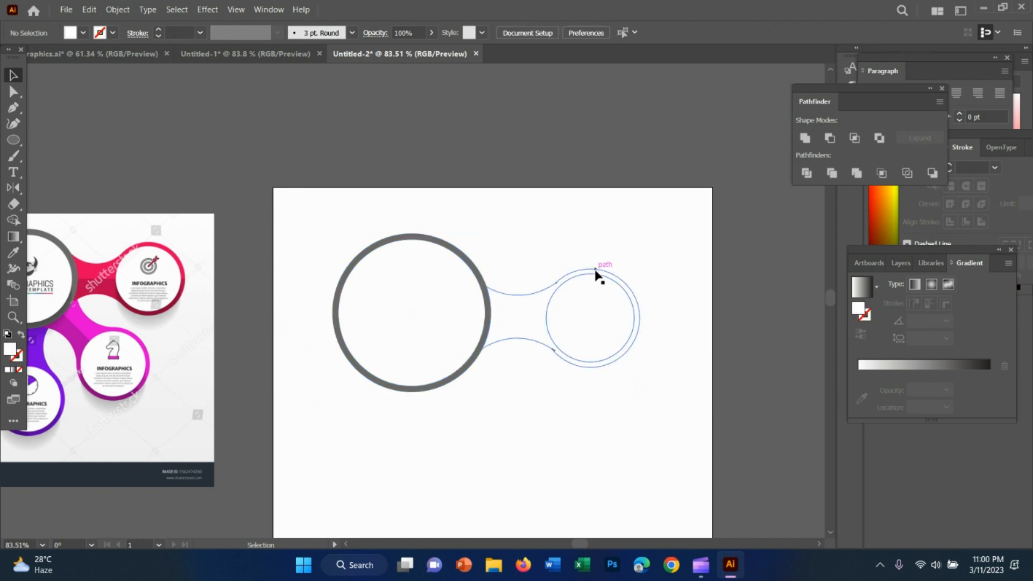
Step: Fill the merged ring and connector shape with the bright red sampled from the reference image's connector
click(596, 273)
key(i)
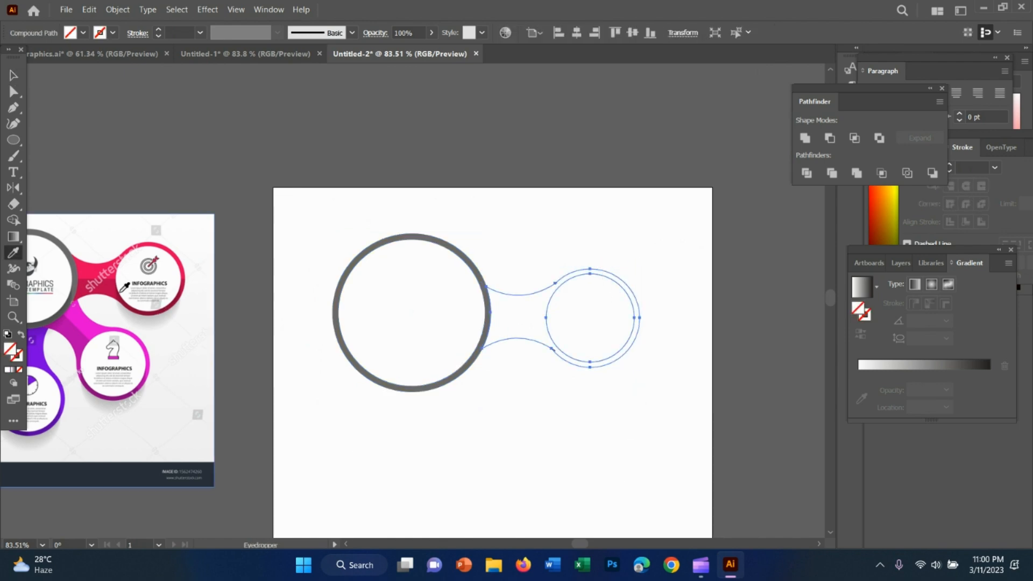
click(95, 263)
click(15, 77)
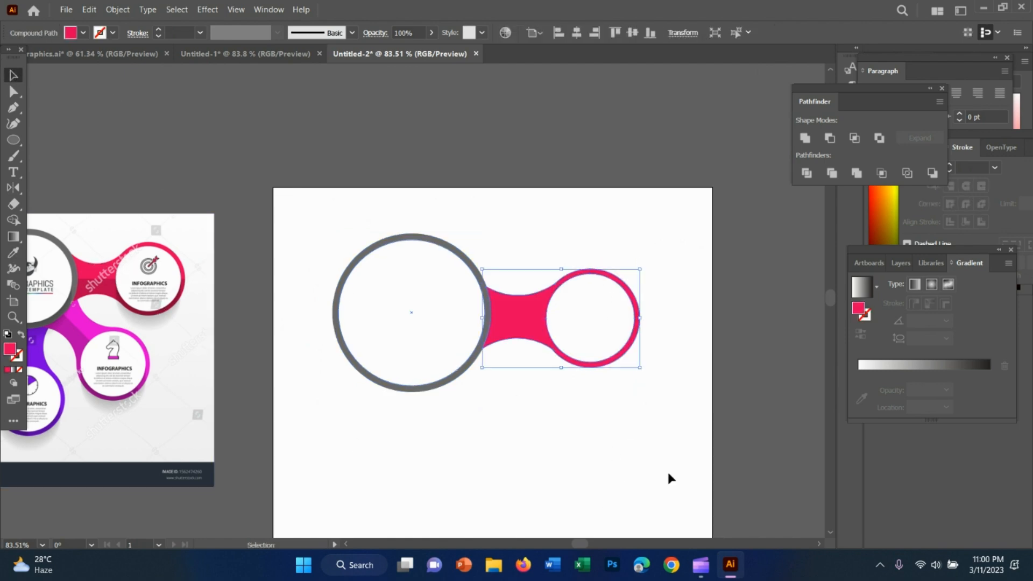
click(570, 409)
Step: Duplicate the red connector shape below the original, rotate the copy clockwise and attach its neck to the grey ring's lower-right edge
click(537, 327)
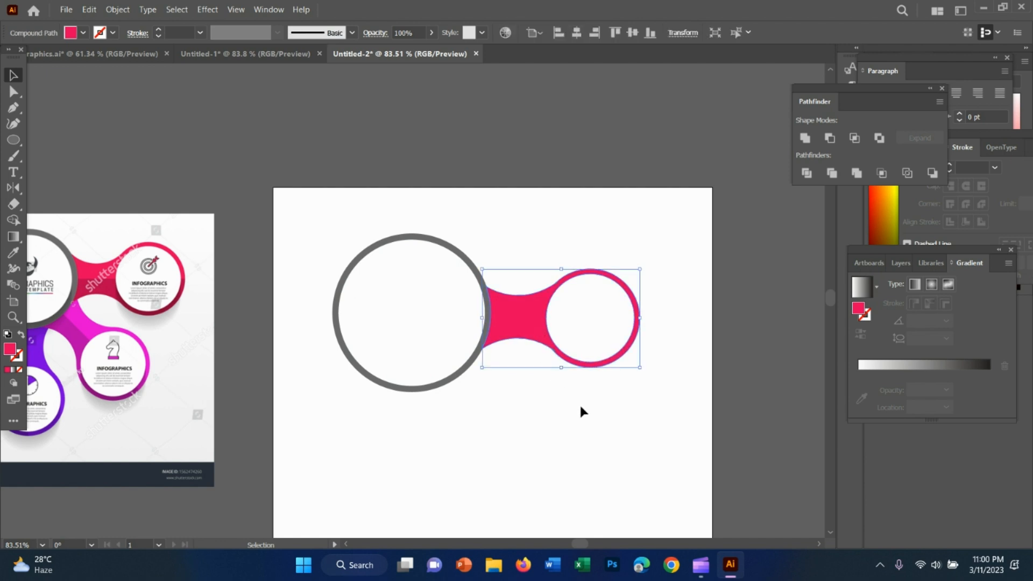
drag(533, 322, 516, 388)
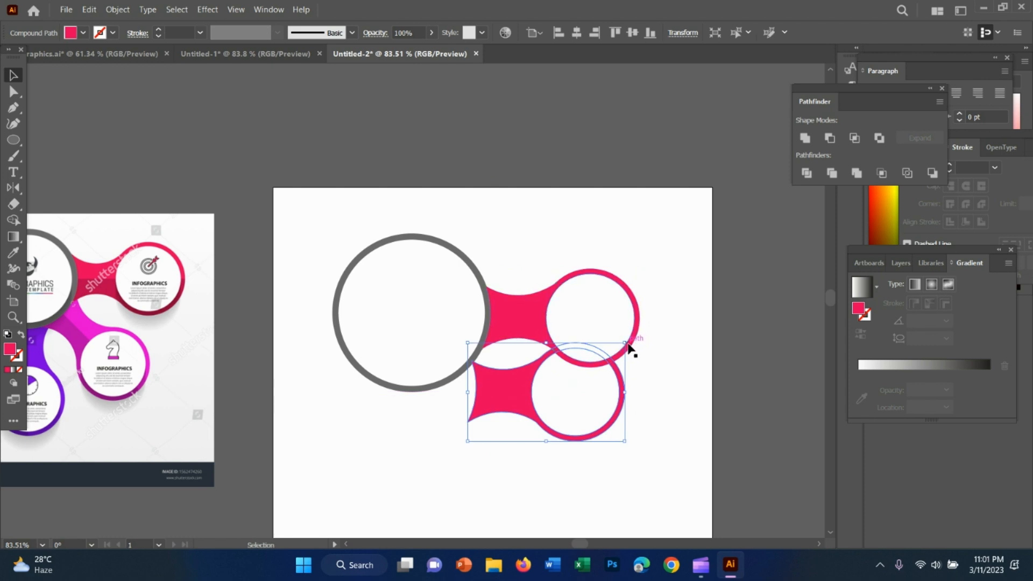
click(543, 415)
drag(544, 415, 544, 446)
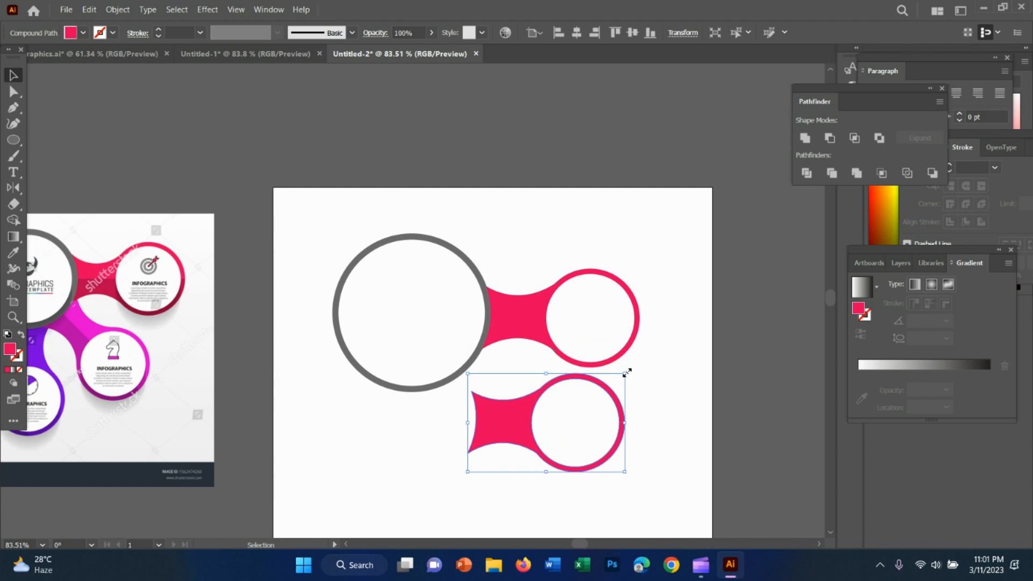
drag(627, 366, 647, 421)
drag(500, 398, 486, 376)
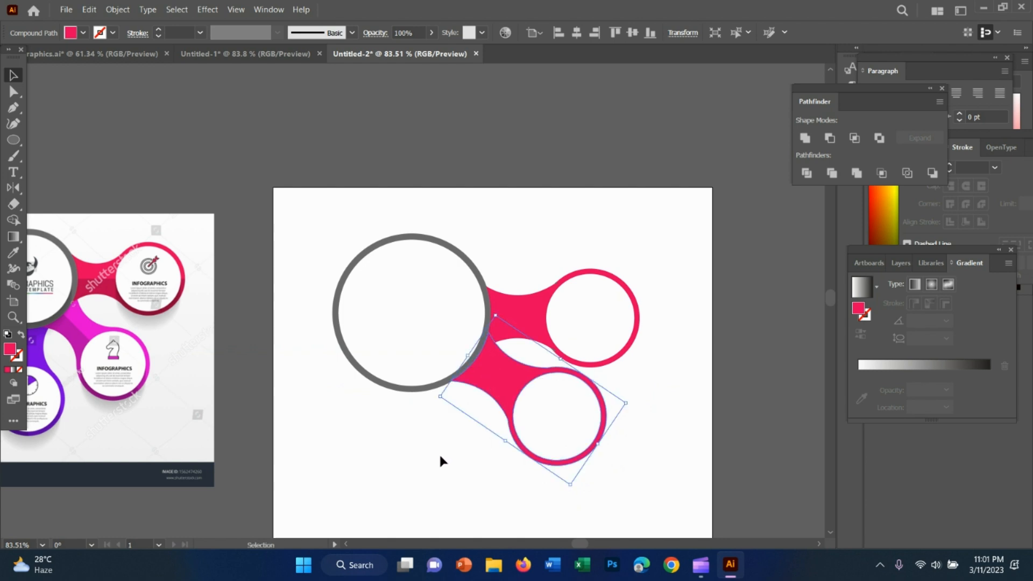
Step: Fill the lower ring and connector shape with the magenta sampled from the matching connector in the reference image
click(406, 461)
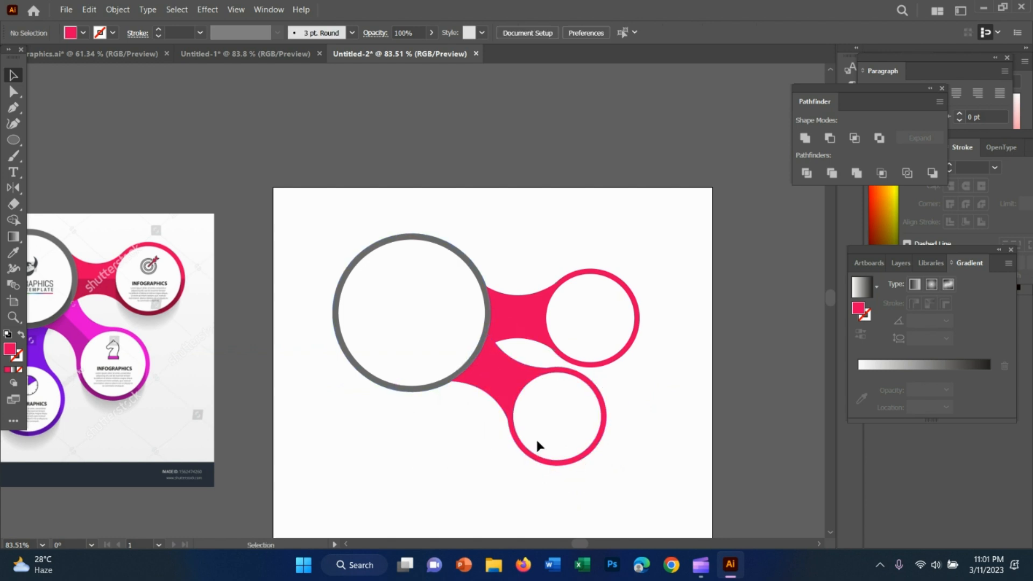
click(516, 387)
key(i)
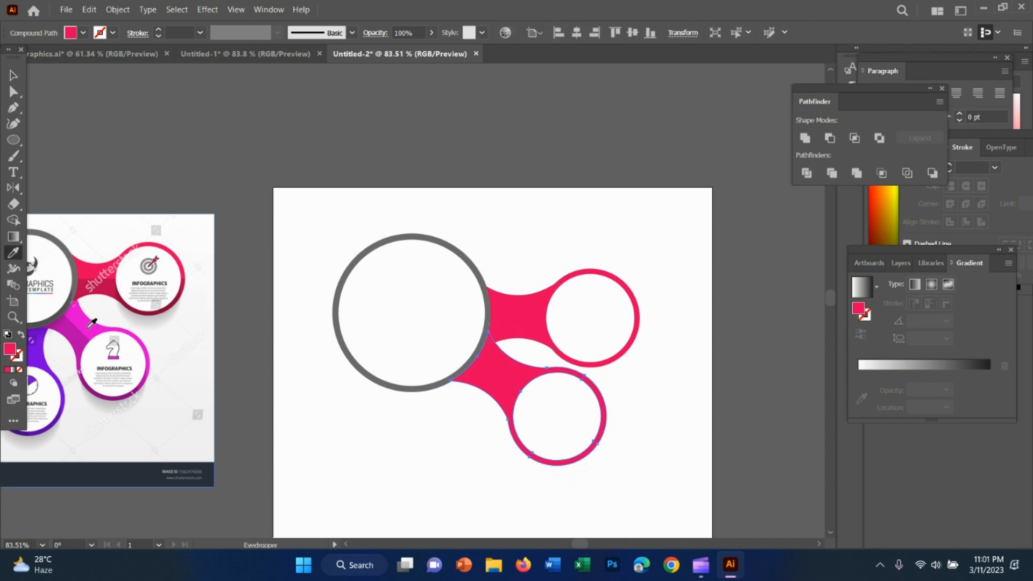
click(89, 326)
key(v)
key(z)
drag(301, 446, 103, 326)
key(v)
click(528, 436)
Step: Send the magenta ring and connector shape to the back, behind the grey ring and the red shape
click(582, 352)
right_click(580, 350)
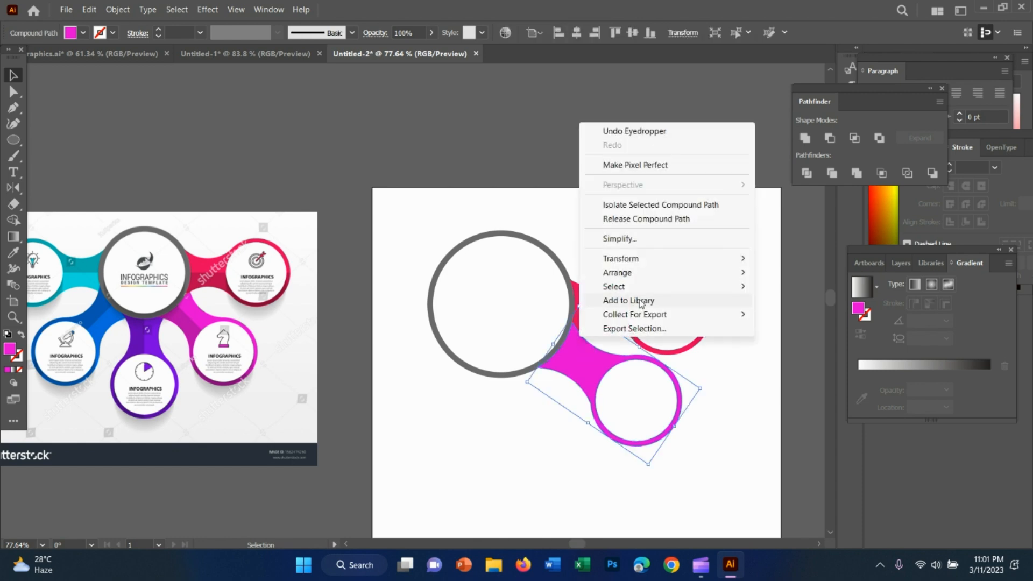
mouse_move(639, 274)
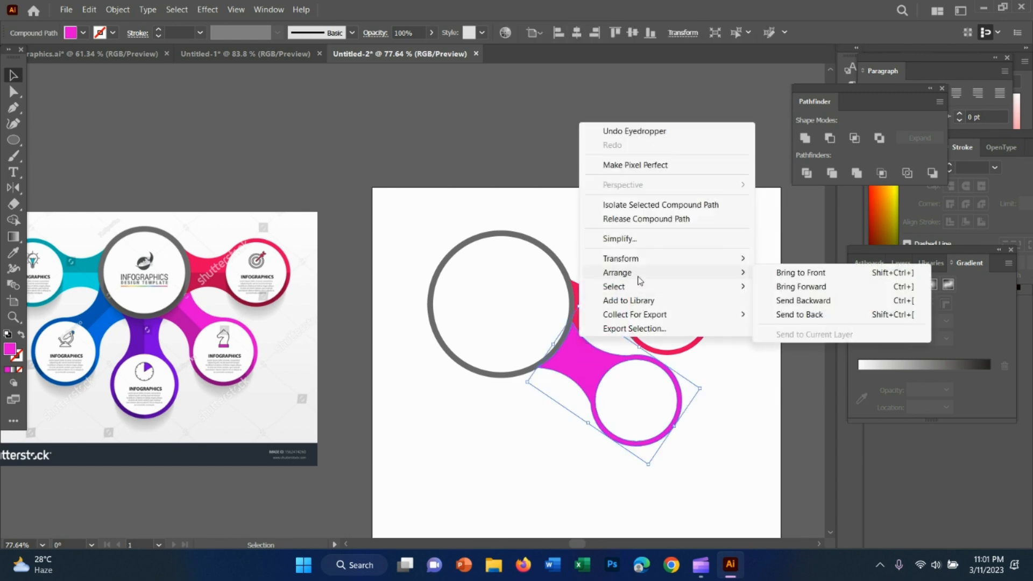
click(799, 315)
click(708, 417)
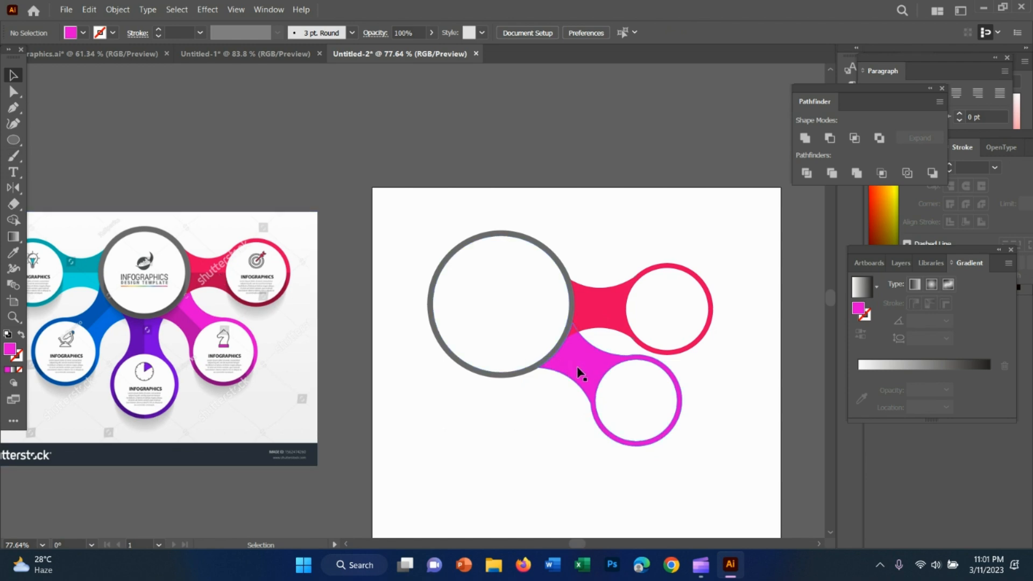
Step: Duplicate the magenta shape toward the lower left, rotate the copy clockwise and place its neck against the grey ring's bottom edge
drag(585, 378, 535, 424)
drag(650, 431, 647, 469)
drag(539, 414, 538, 410)
drag(647, 465, 634, 478)
drag(558, 430, 547, 431)
drag(601, 514, 616, 457)
drag(537, 420, 531, 420)
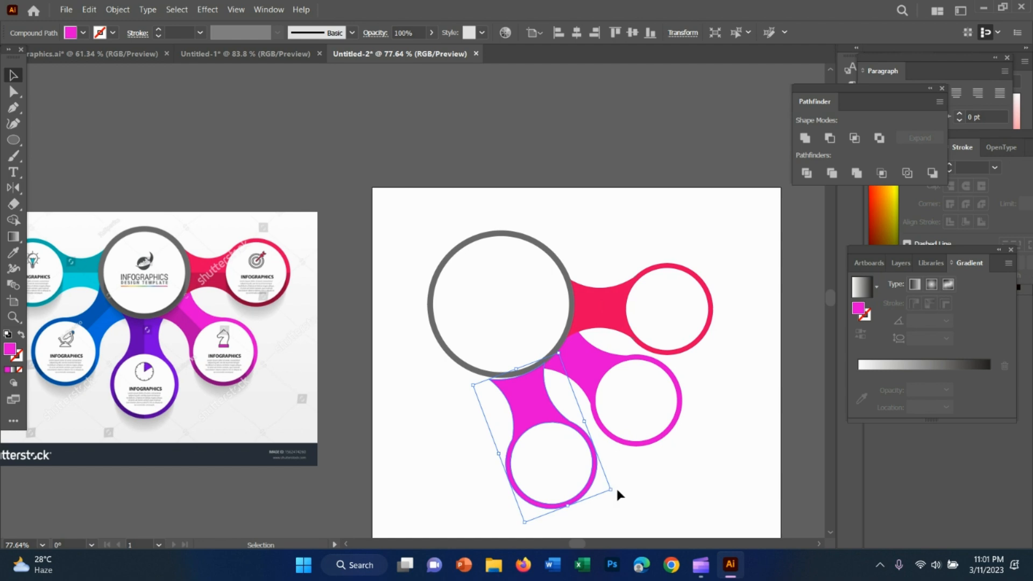
drag(613, 489, 614, 493)
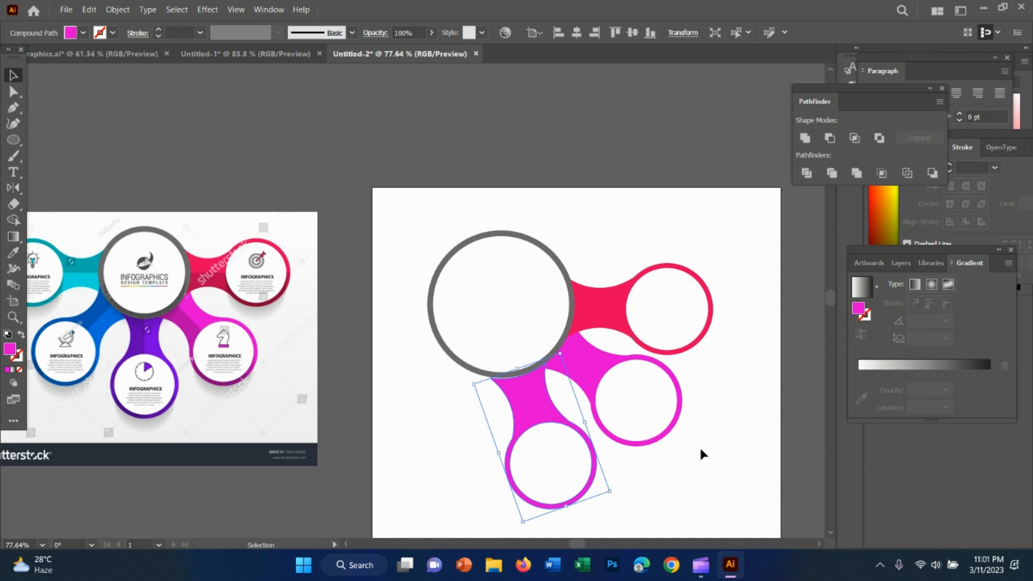
click(699, 446)
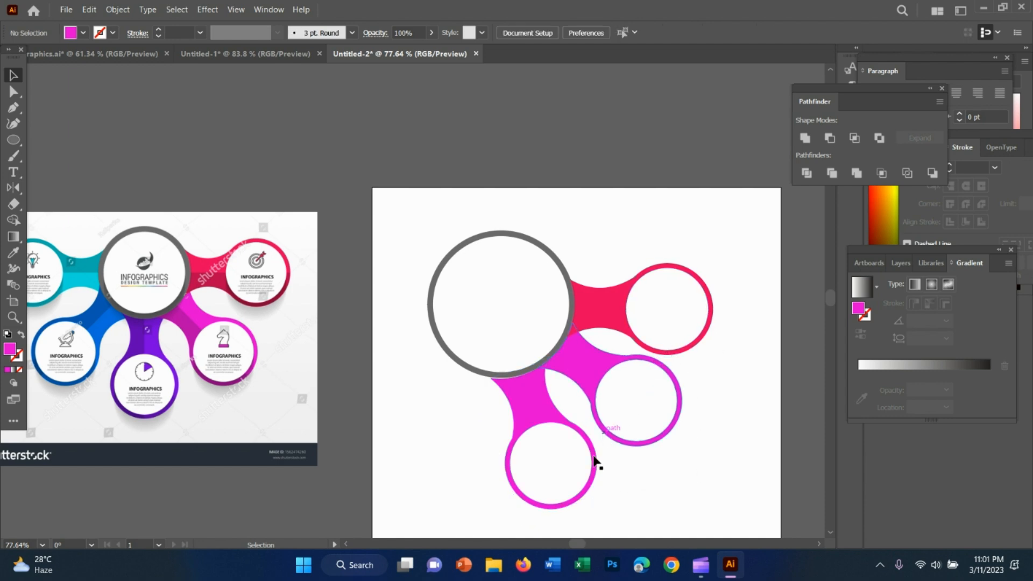
Step: Rotate the second magenta shape slightly counterclockwise and shift it about 8 px to the right
click(547, 425)
drag(613, 491, 621, 494)
drag(535, 409, 537, 403)
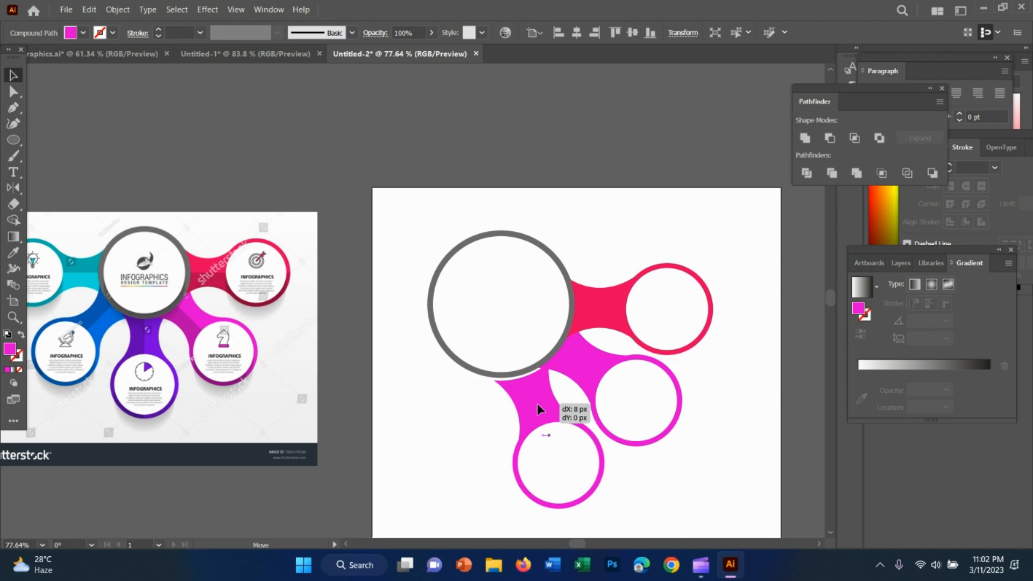
drag(537, 403, 538, 404)
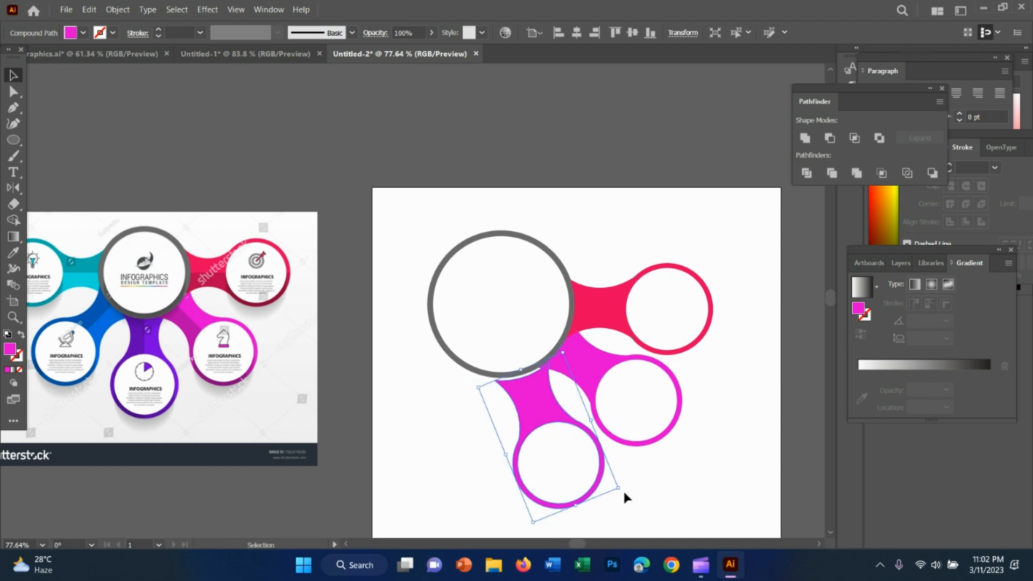
click(681, 487)
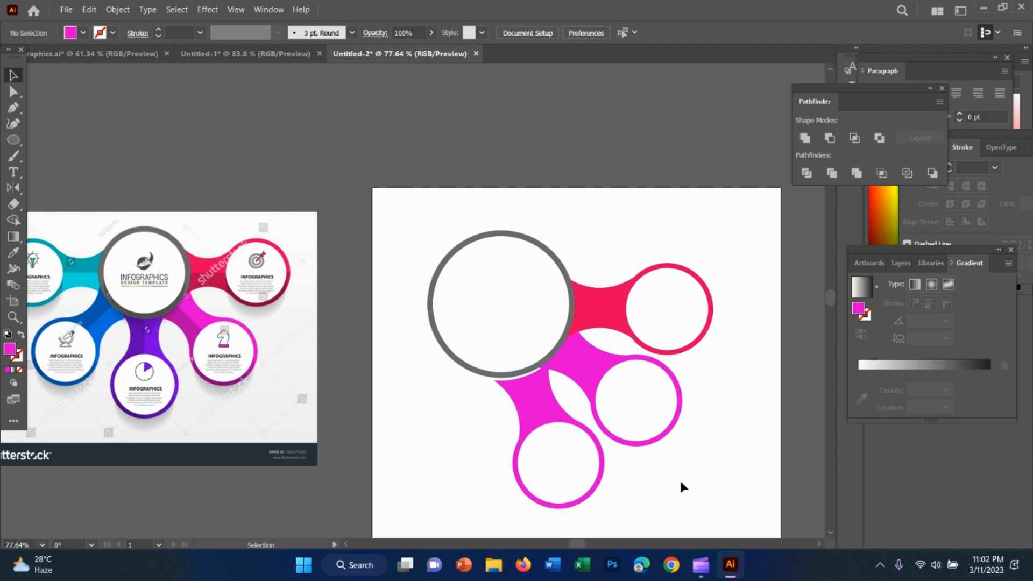
Step: Rotate the second magenta shape slightly clockwise and shift it left and up until its neck tucks under the grey ring
click(532, 411)
drag(525, 427, 518, 420)
drag(621, 489, 618, 493)
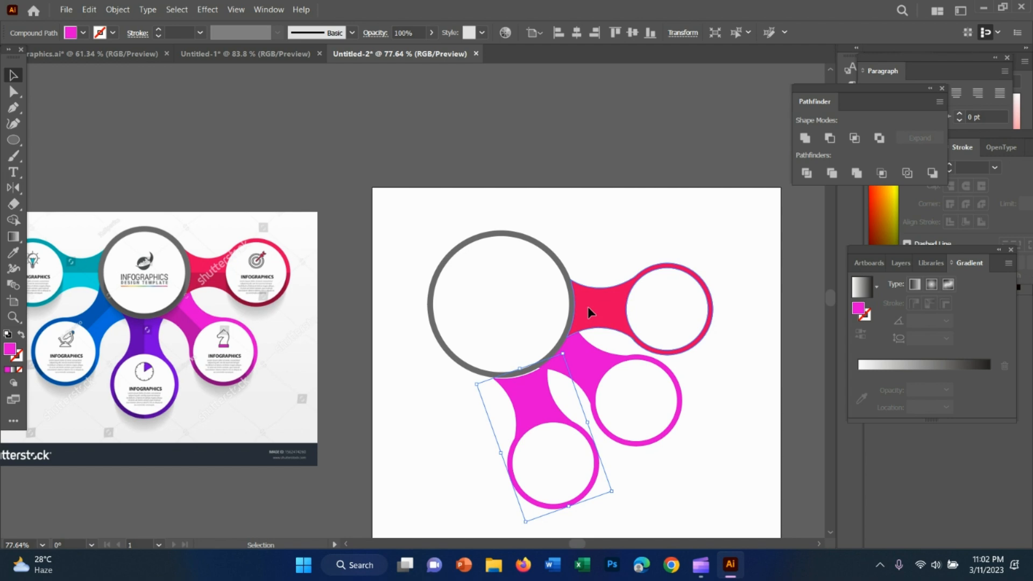
drag(588, 303, 586, 299)
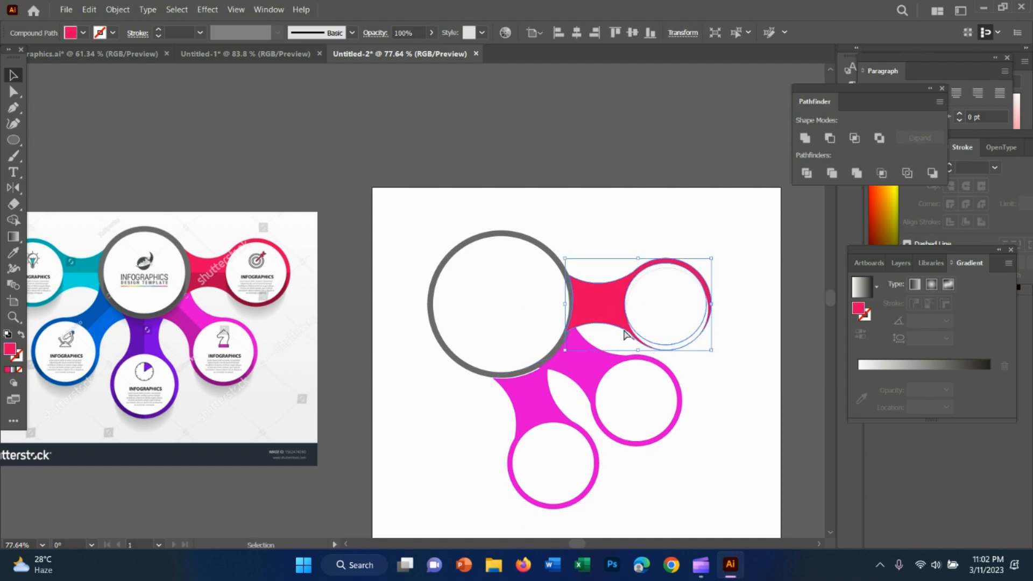
click(701, 441)
drag(508, 406, 512, 406)
click(670, 452)
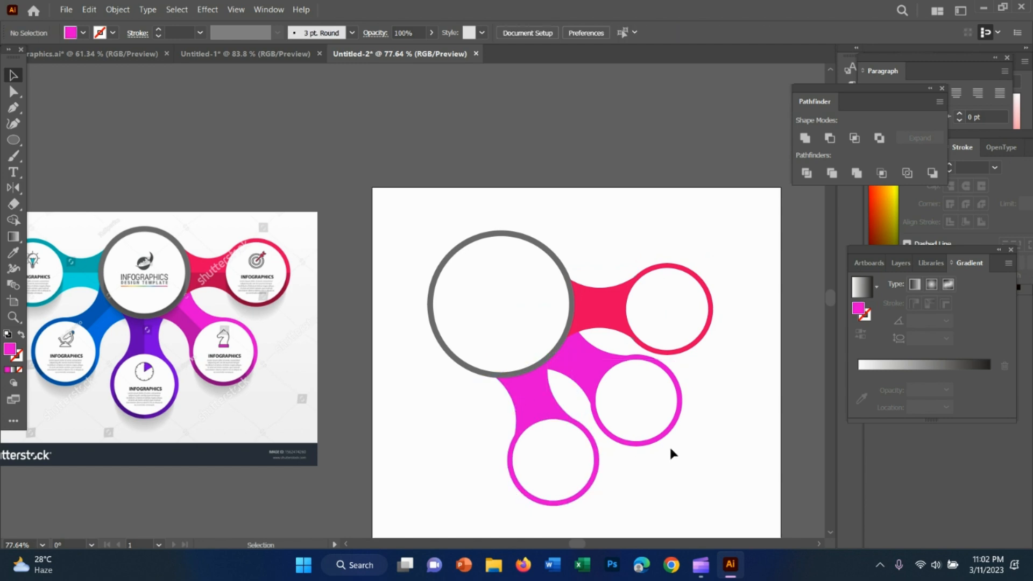
Step: Duplicate the second magenta shape to its left and rotate the copy clockwise to hang upright below the grey ring
click(536, 409)
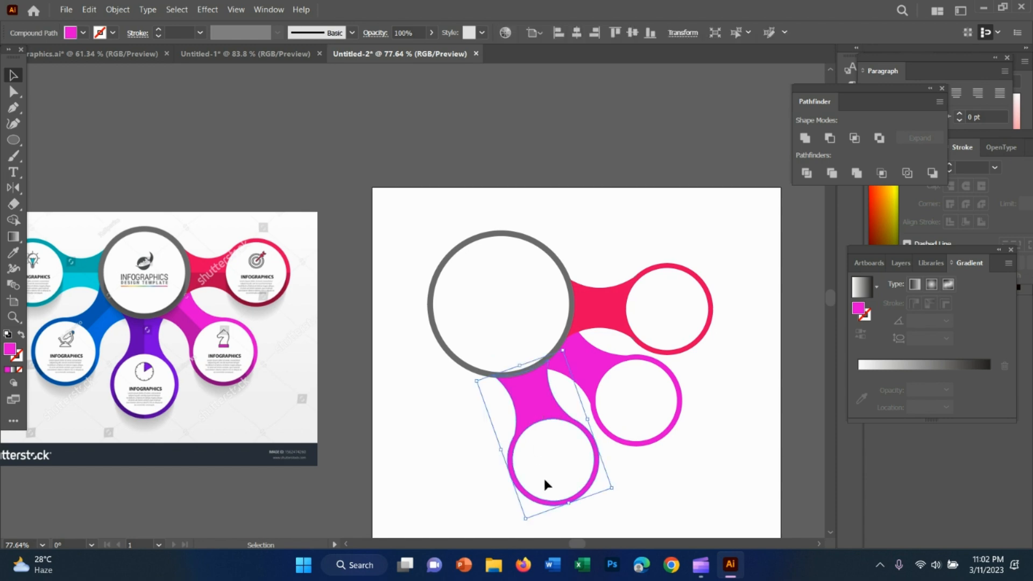
drag(545, 415, 461, 437)
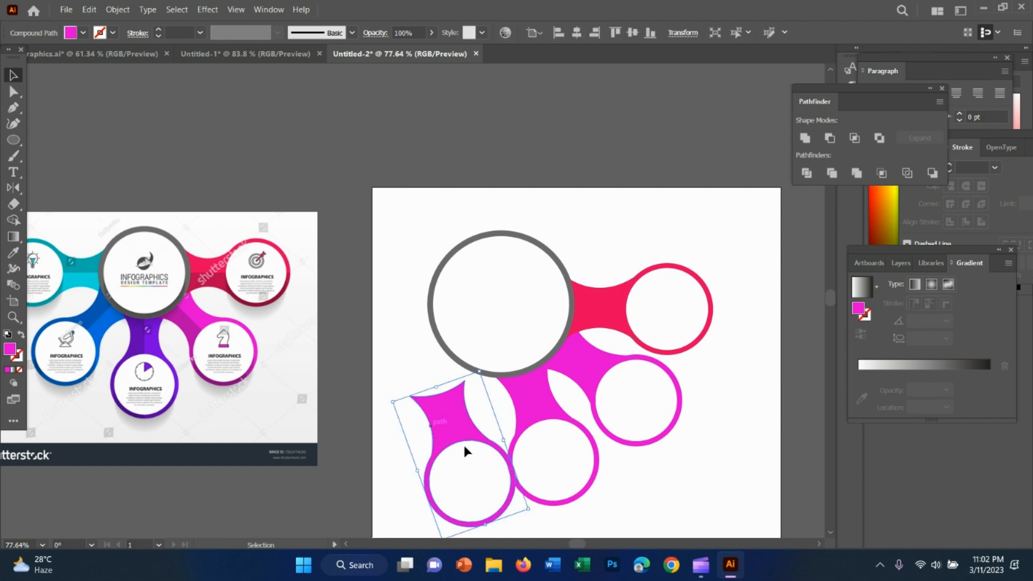
click(530, 509)
click(450, 431)
drag(533, 507, 506, 527)
mouse_move(455, 413)
mouse_down()
mouse_move(456, 401)
mouse_move(472, 412)
mouse_up()
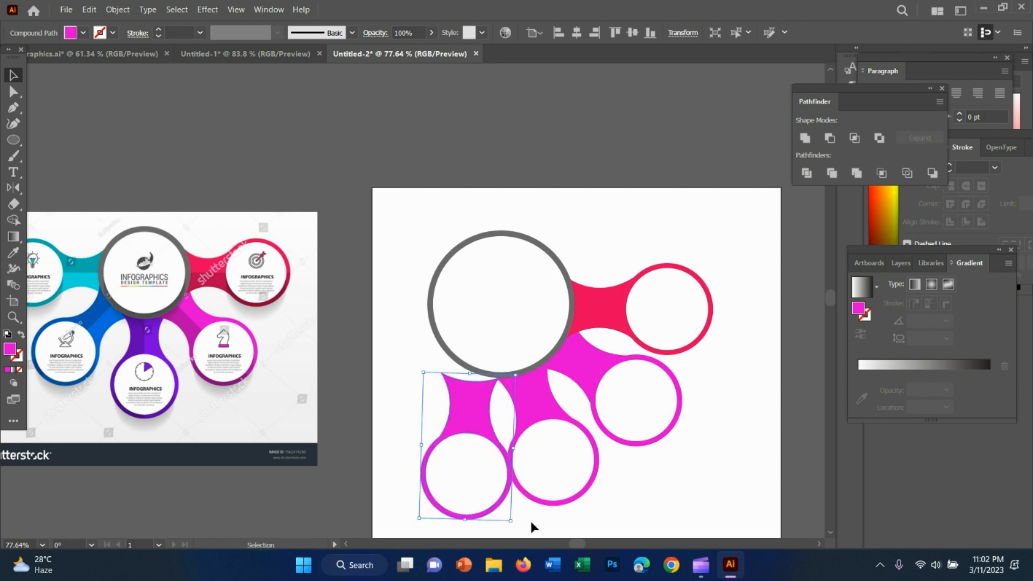
click(511, 524)
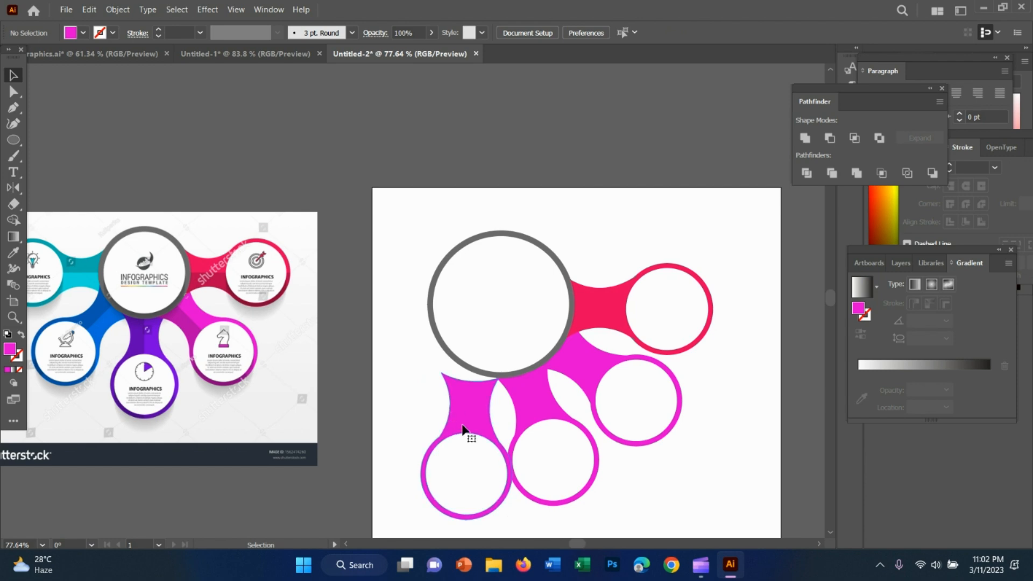
Step: Rotate the third magenta shape slightly further clockwise and attach its neck to the grey ring's lower-left edge
click(465, 431)
drag(515, 522, 505, 525)
drag(467, 403, 461, 399)
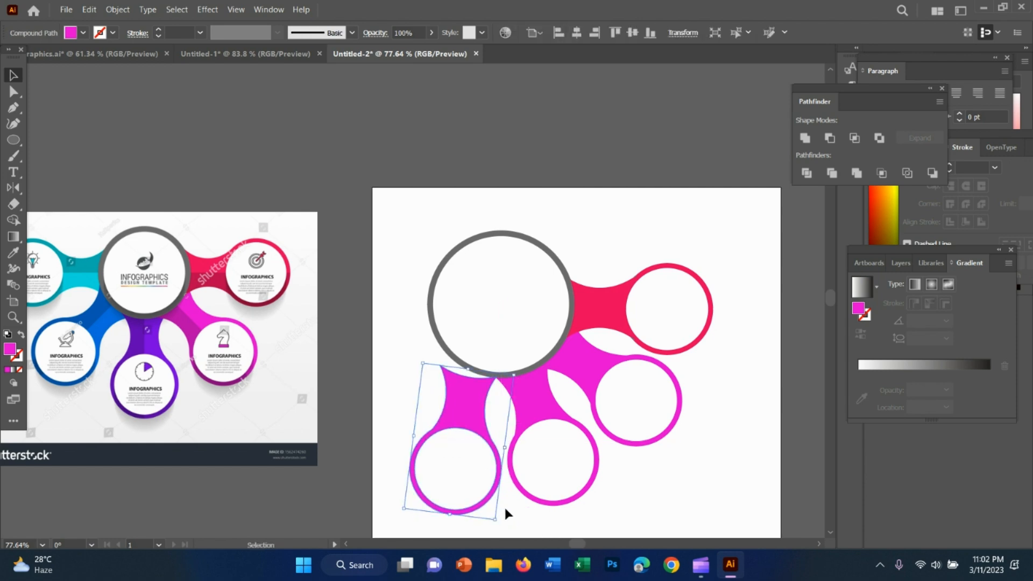
drag(498, 523, 486, 527)
drag(469, 402, 469, 401)
click(629, 209)
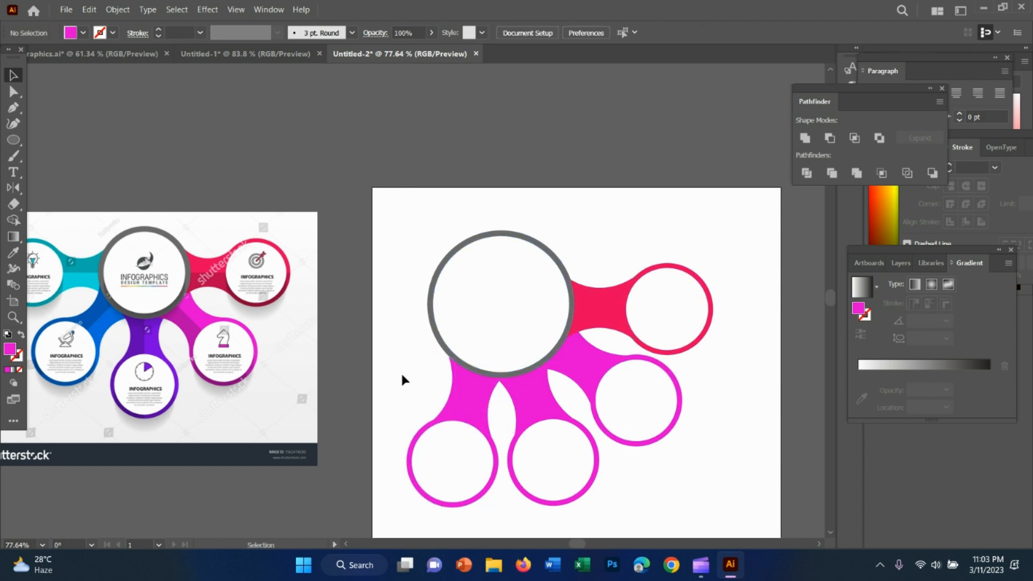
Step: Duplicate the third magenta shape toward the upper left and rotate the copy clockwise toward the grey ring's left side
drag(478, 414, 434, 393)
mouse_move(437, 500)
mouse_down()
mouse_move(449, 492)
mouse_move(419, 504)
mouse_up()
mouse_move(409, 373)
mouse_down()
mouse_move(395, 375)
mouse_move(401, 369)
mouse_up()
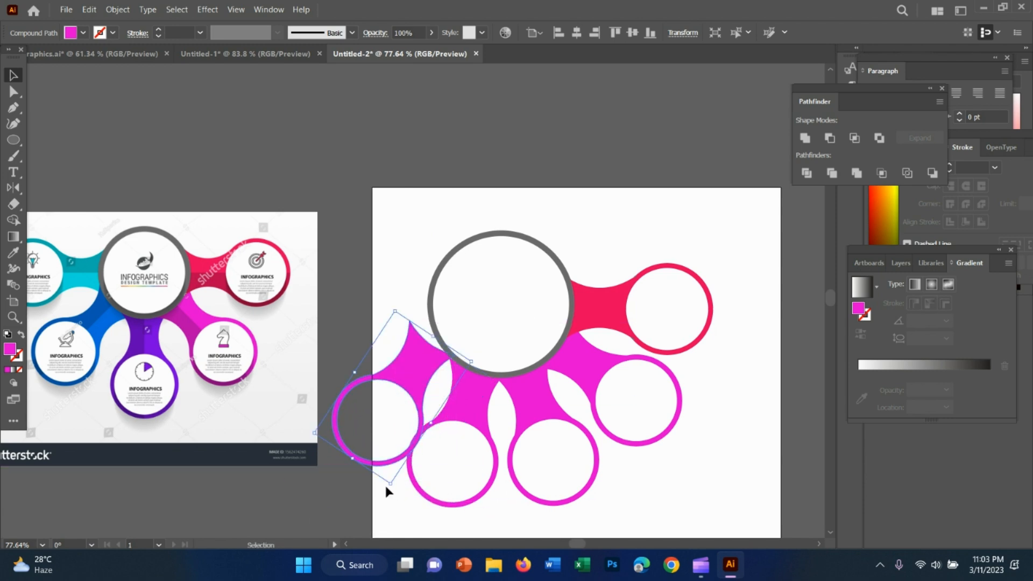
click(385, 482)
click(410, 350)
drag(392, 488, 376, 487)
Step: Fine-tune the fourth magenta shape's rotation and position so its neck meets the grey ring's left edge
drag(398, 370, 408, 373)
drag(375, 478, 371, 477)
drag(420, 372, 418, 371)
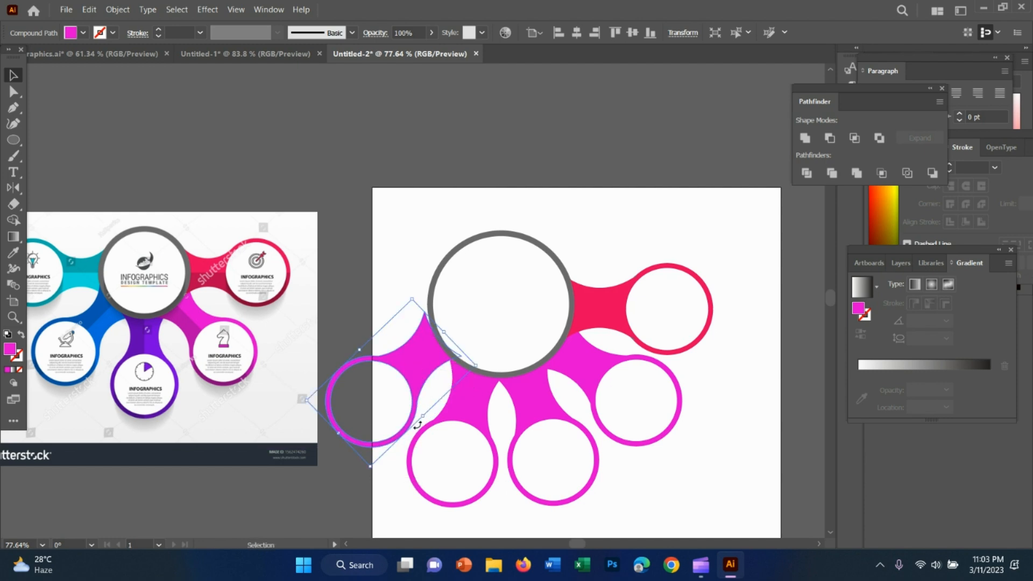
drag(373, 472, 369, 469)
drag(403, 359, 405, 350)
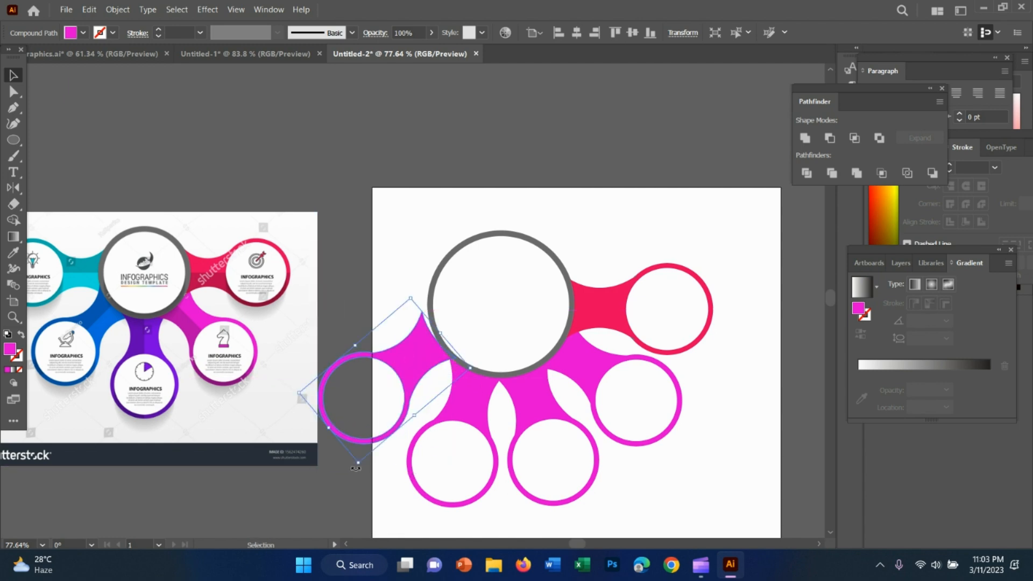
drag(360, 469, 352, 465)
click(698, 448)
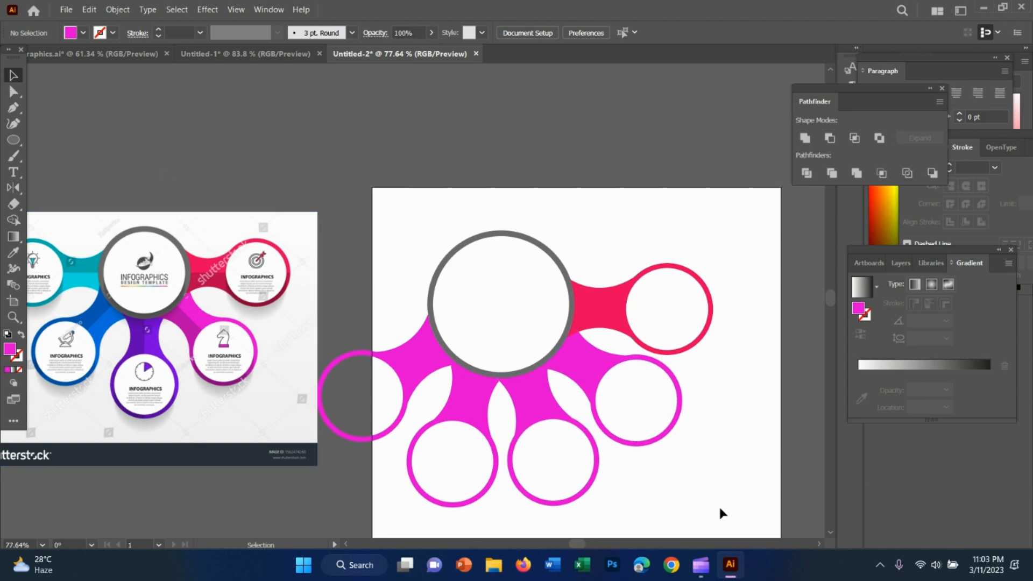
Step: Select and group all the rings, move them right and slightly up on the artboard, and ungroup them
click(405, 330)
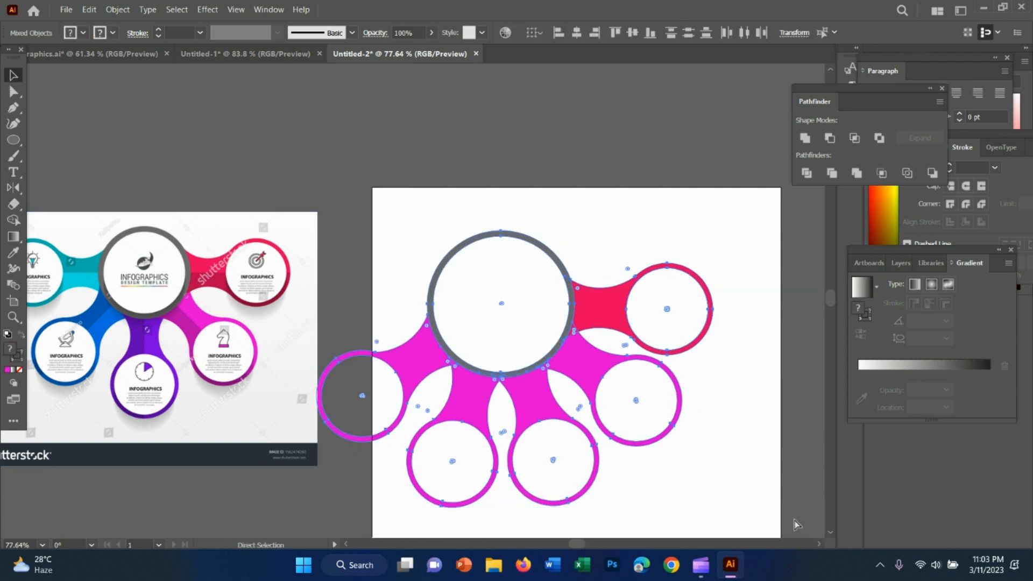
drag(558, 262, 634, 250)
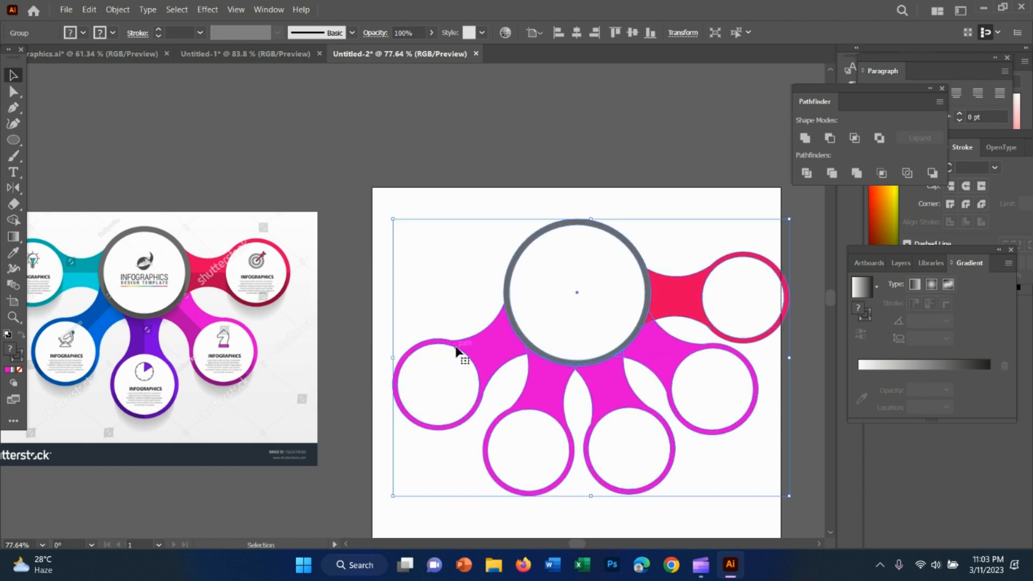
right_click(529, 341)
click(581, 222)
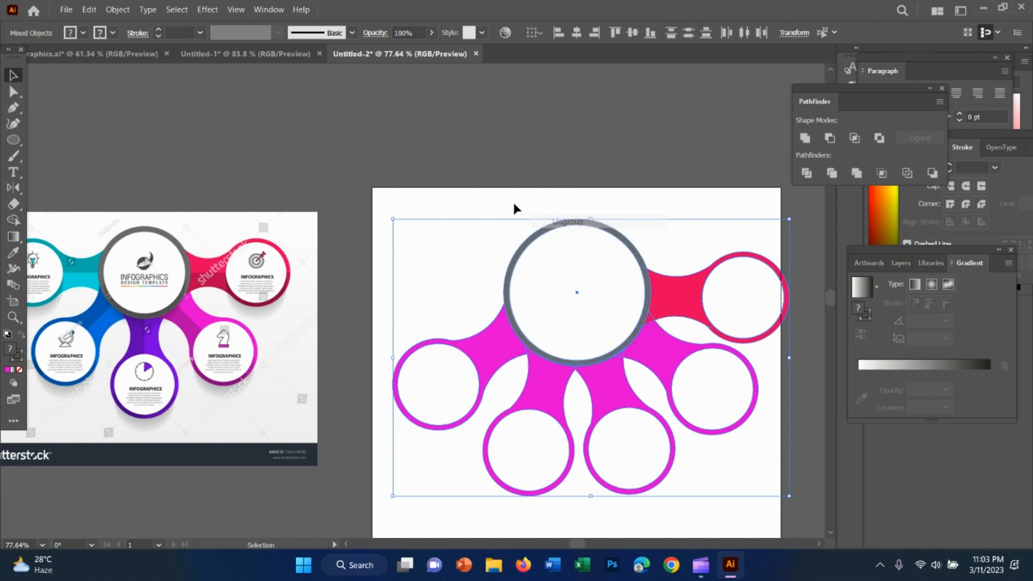
click(514, 237)
Step: Rotate the leftmost magenta shape slightly and move it right and down, closer under the grey ring
click(473, 357)
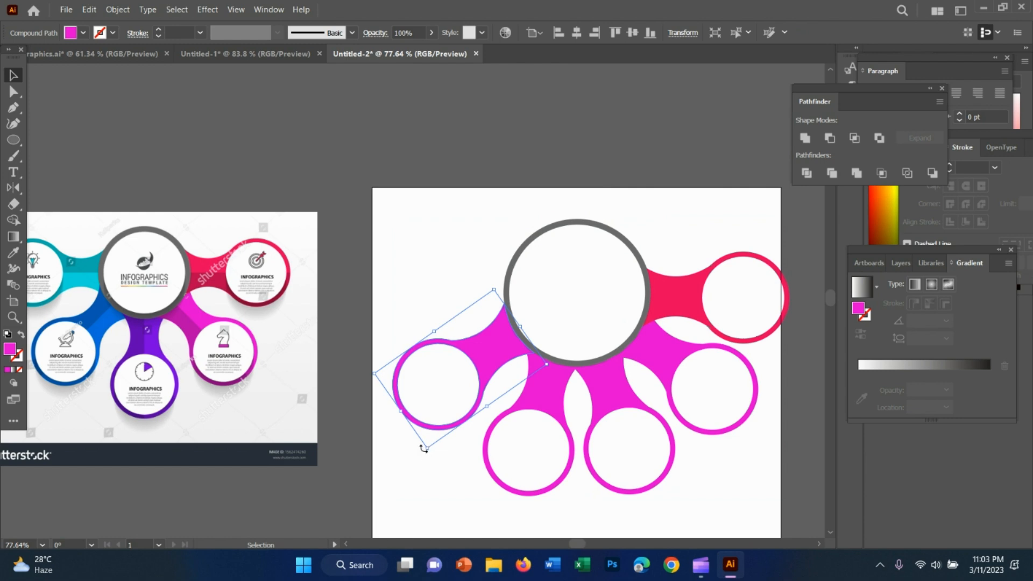
click(428, 451)
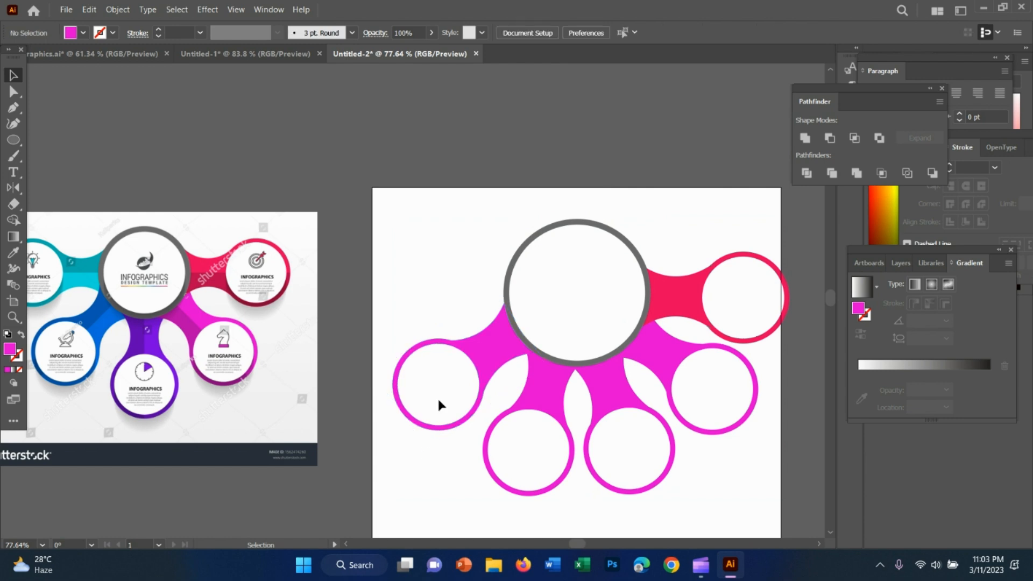
click(475, 385)
drag(424, 452, 428, 455)
drag(472, 360, 510, 403)
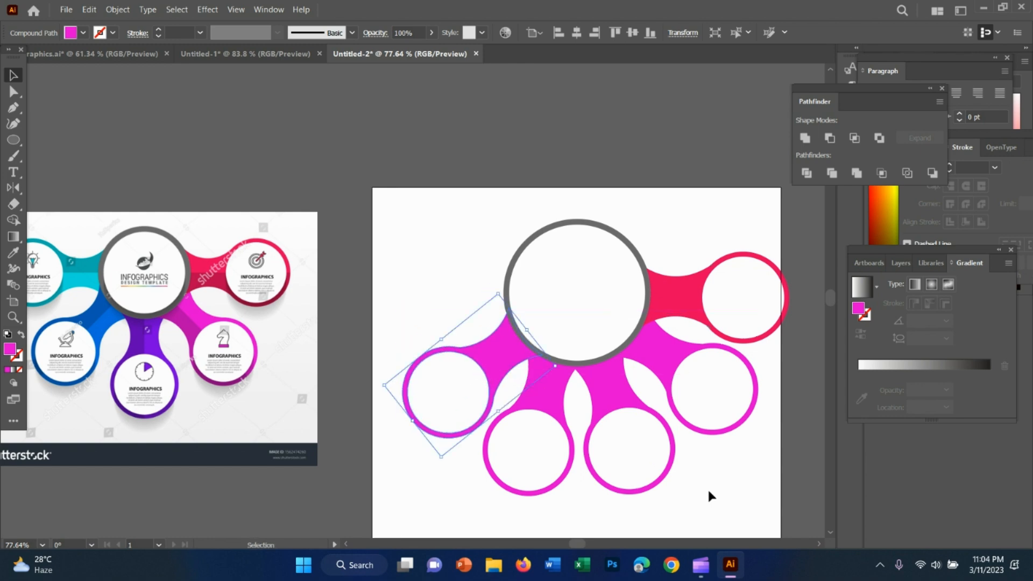
click(706, 473)
Step: Fill the magenta shape at the grey ring's bottom right, second from the red one, with the purple sampled from the reference connector
key(z)
alt+click(674, 451)
alt+click(675, 452)
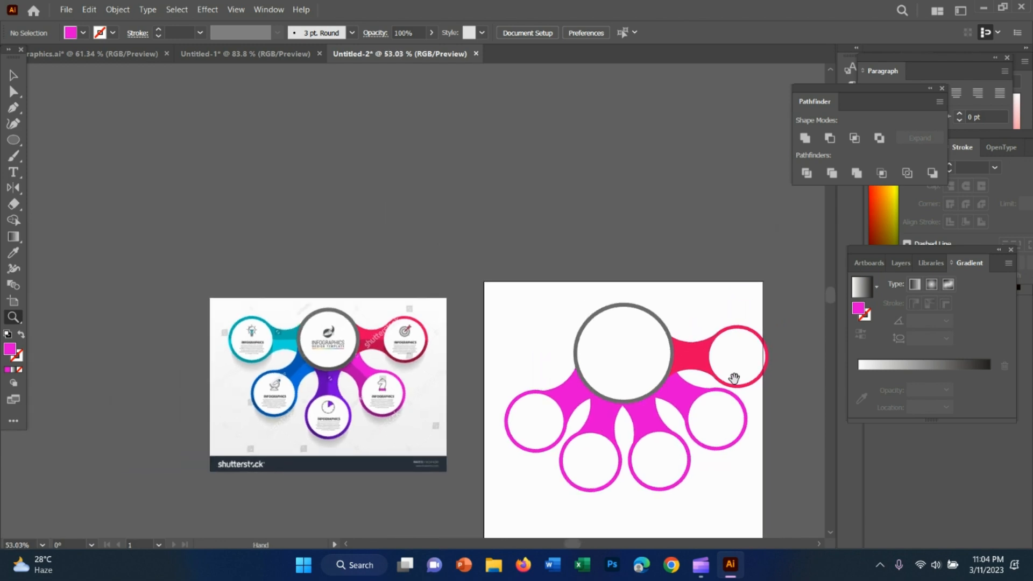
drag(641, 338, 578, 325)
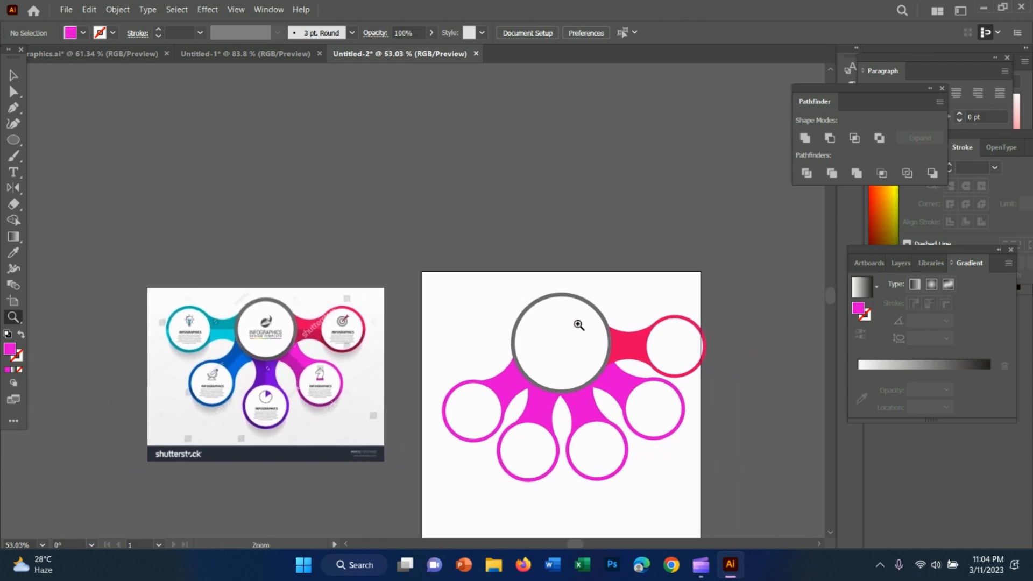
click(12, 76)
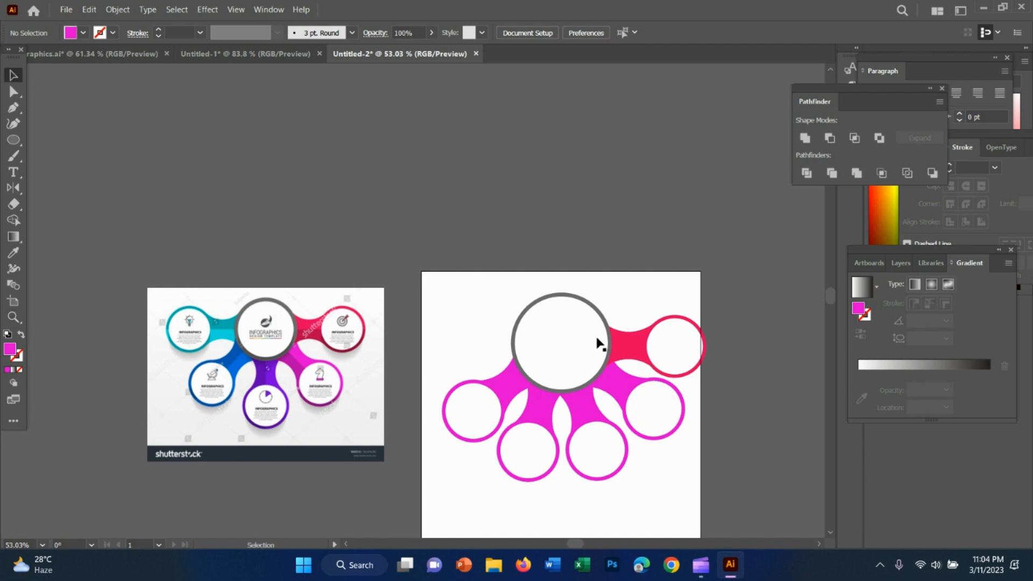
click(619, 381)
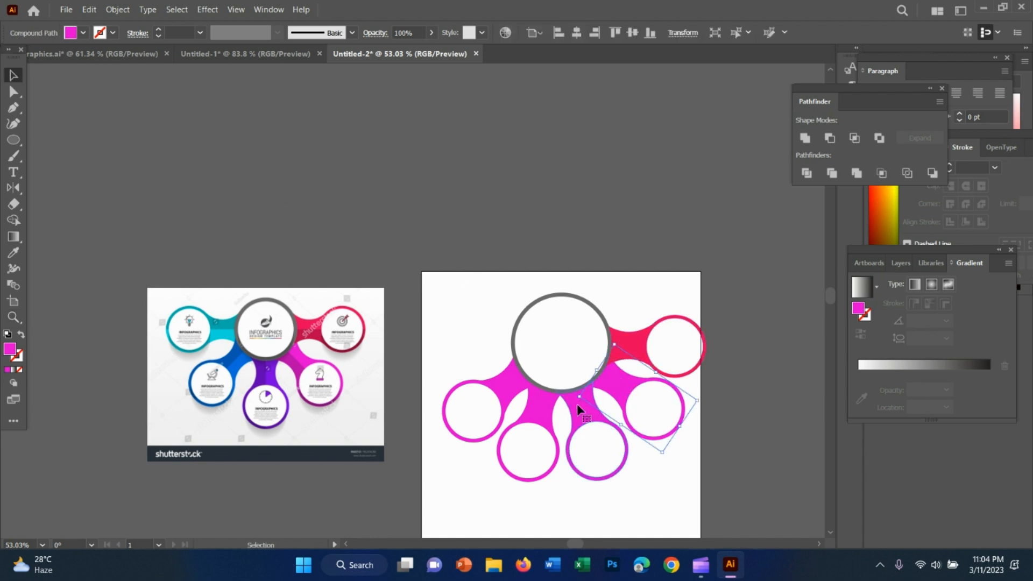
click(579, 402)
key(i)
click(274, 370)
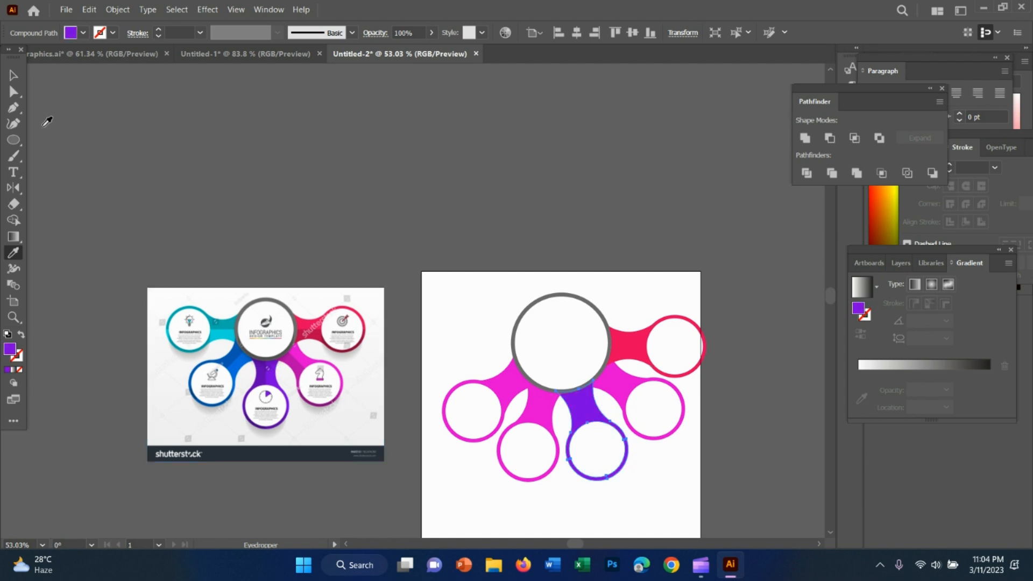
Step: Fill the magenta shape at the grey ring's bottom left with the blue sampled from the reference connector
click(12, 76)
click(531, 417)
key(i)
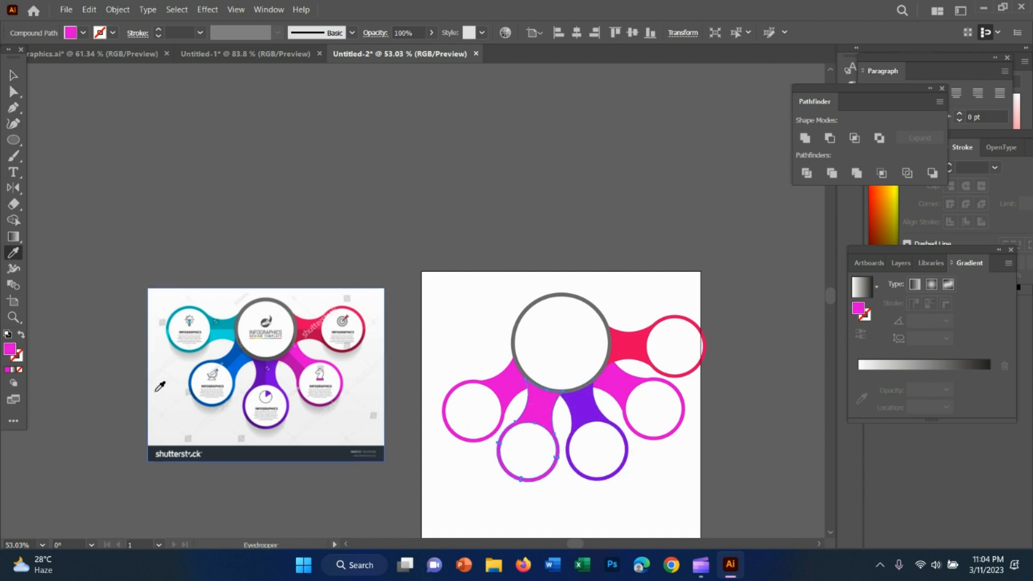
click(12, 76)
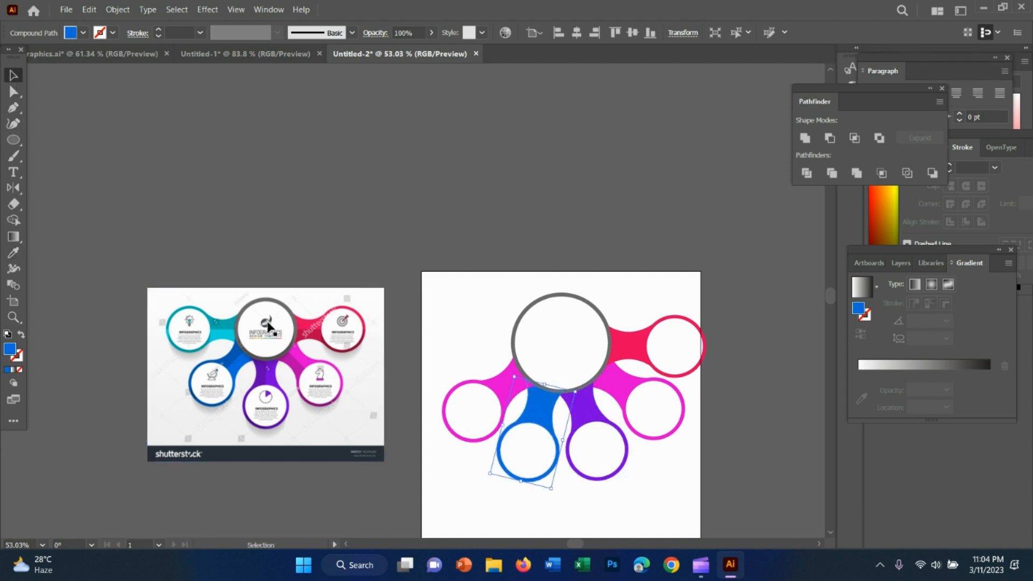
Step: Fill the leftmost magenta shape with the teal sampled from the reference connector and clear the selection
click(492, 399)
key(i)
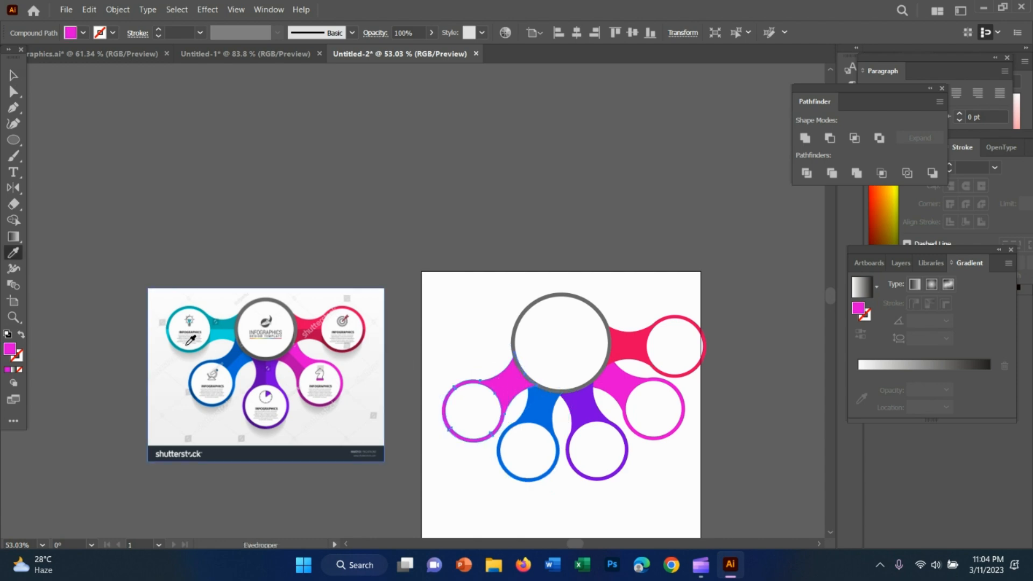
click(218, 324)
click(15, 76)
click(661, 495)
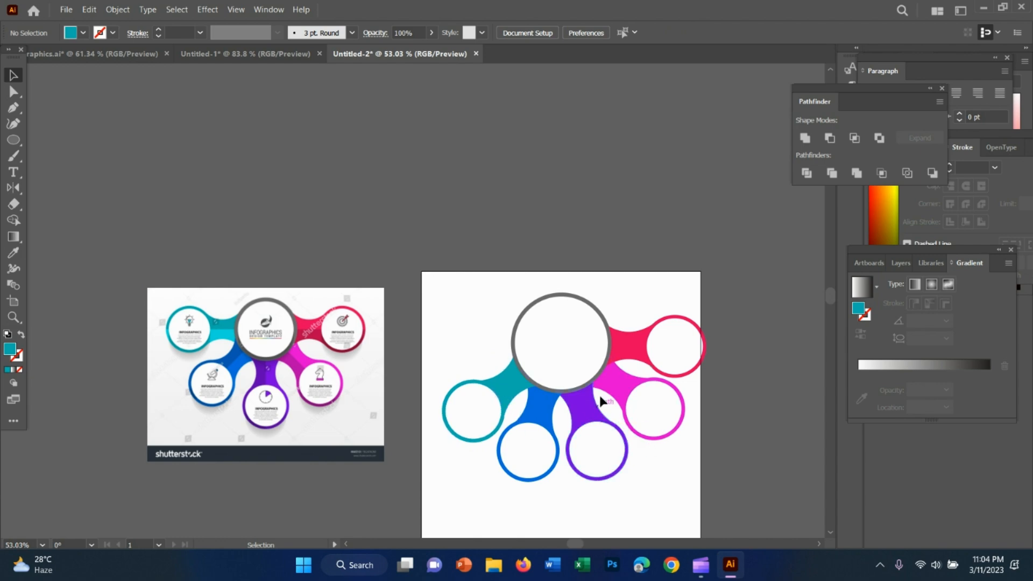
Step: Group all the rings and connectors, rotate the group slightly clockwise, and position it near the artboard's upper edge
mouse_move(574, 302)
mouse_down()
mouse_move(572, 293)
mouse_move(587, 297)
mouse_move(569, 302)
mouse_up()
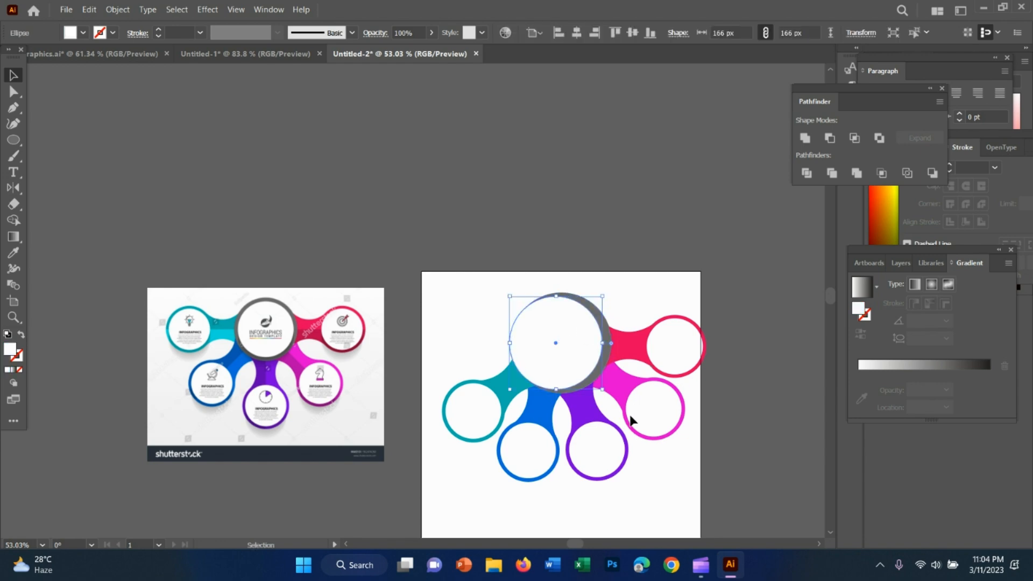
drag(582, 368, 588, 367)
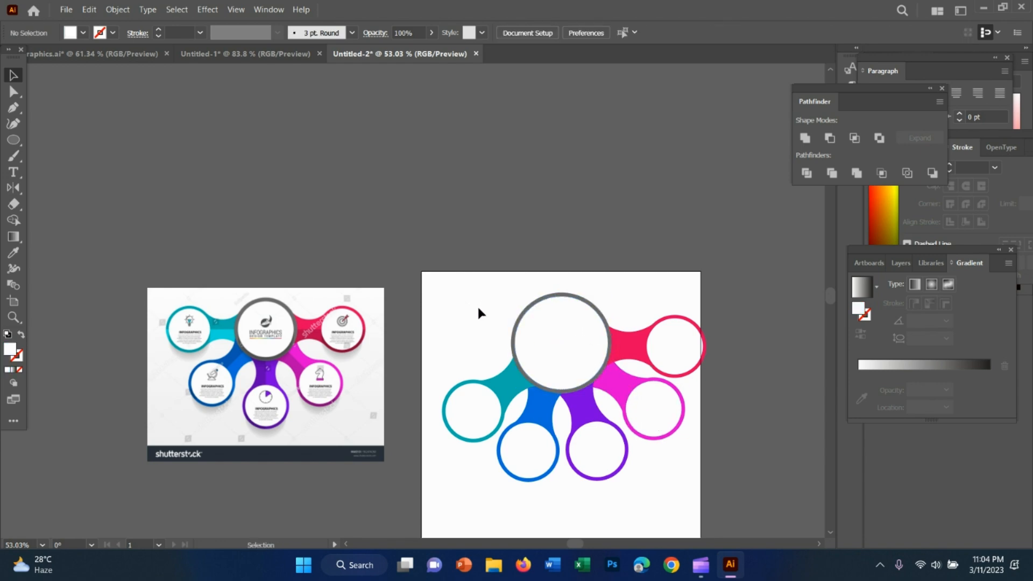
drag(474, 302, 687, 463)
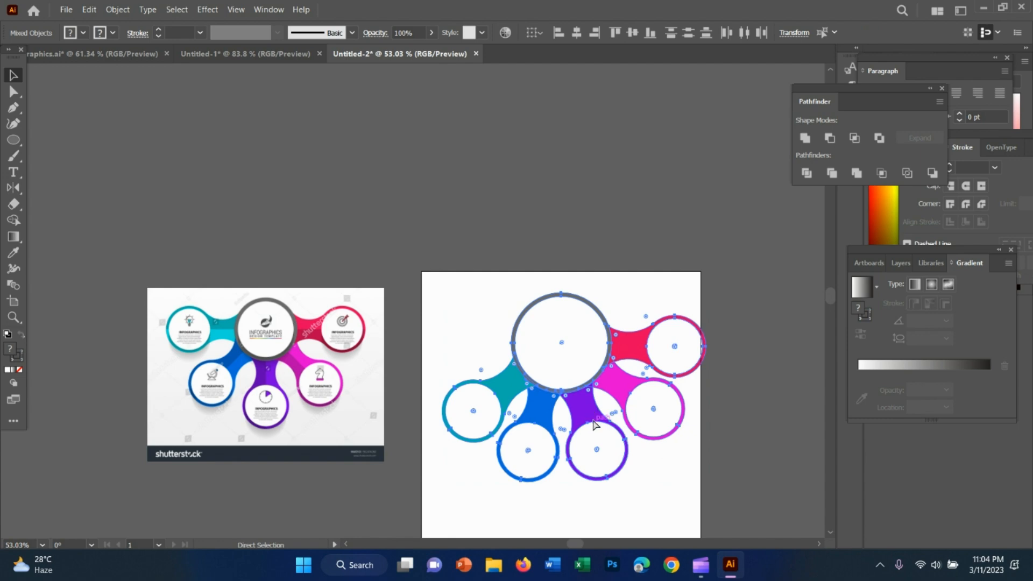
key(ctrl+g)
drag(574, 336, 569, 340)
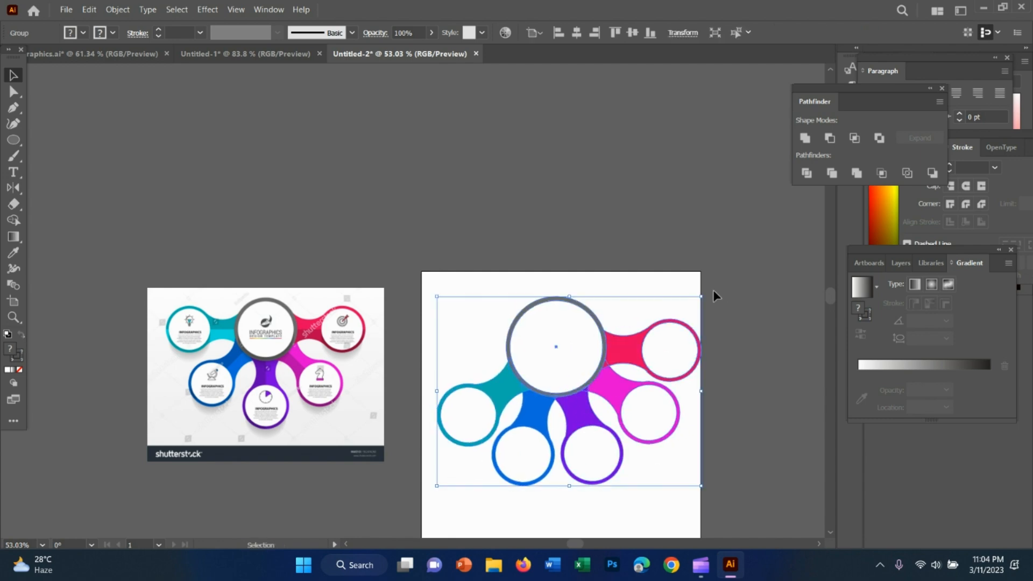
drag(704, 301, 747, 344)
click(753, 434)
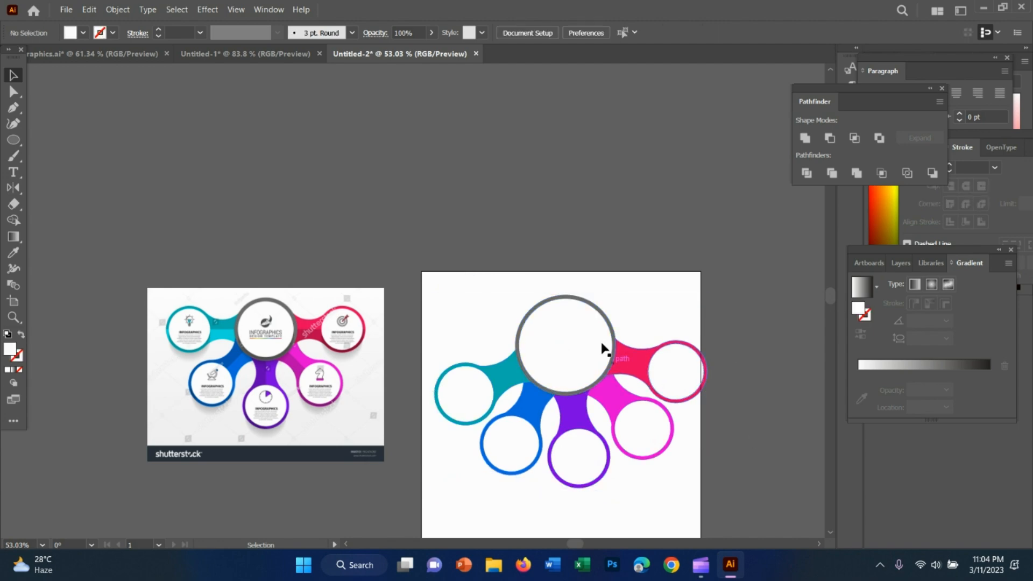
drag(595, 302, 582, 283)
click(647, 494)
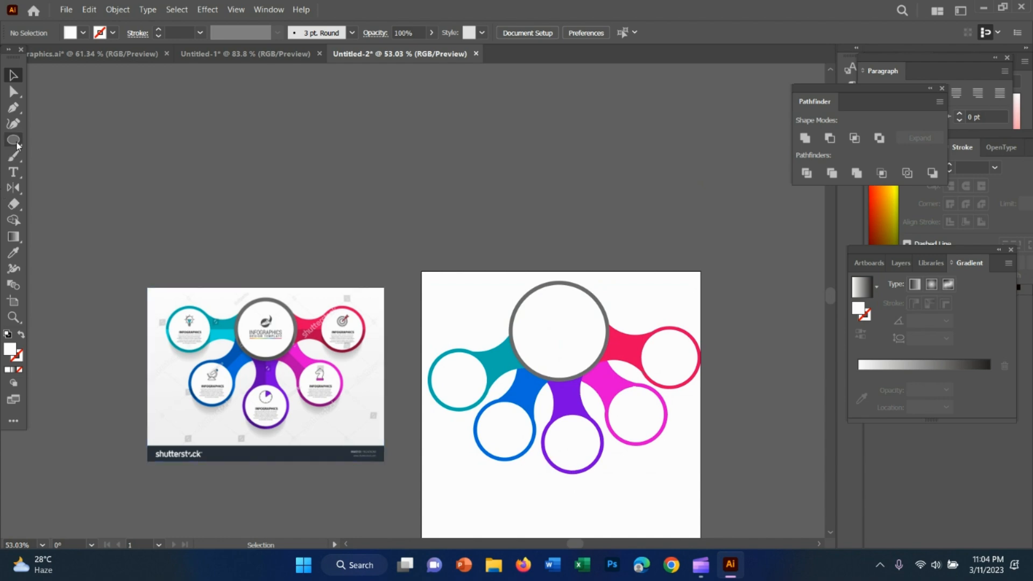
Step: Draw long straight lines with the Line Segment tool through the grey ring's centre, one splitting the purple shape and one splitting the blue shape
drag(16, 145, 64, 205)
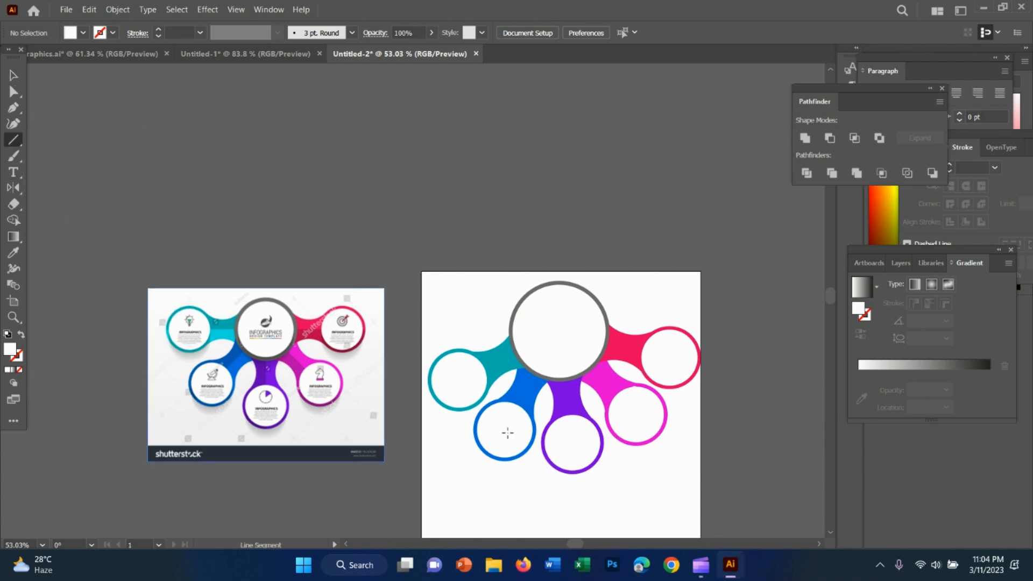
drag(574, 353, 575, 502)
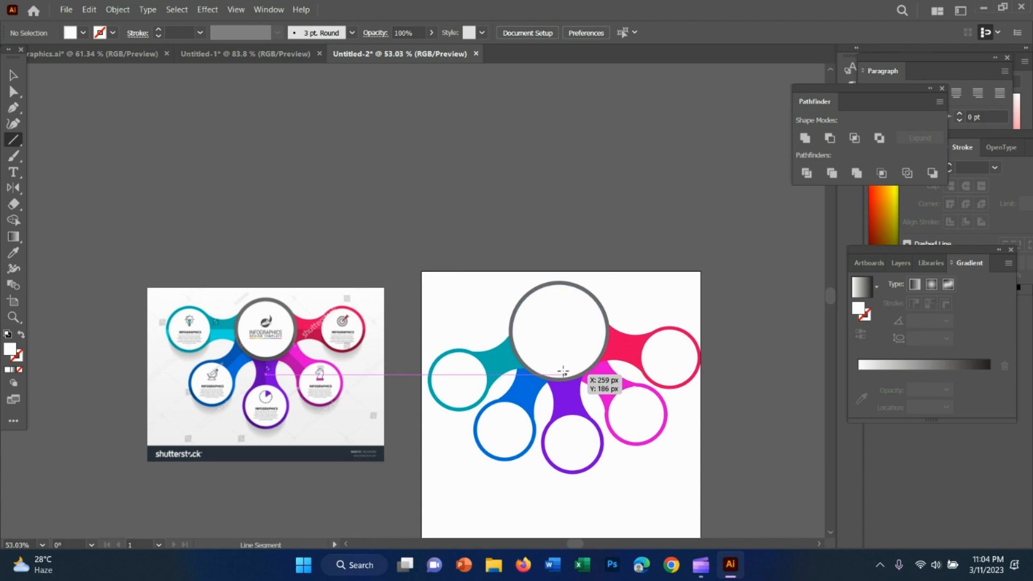
drag(573, 445, 611, 426)
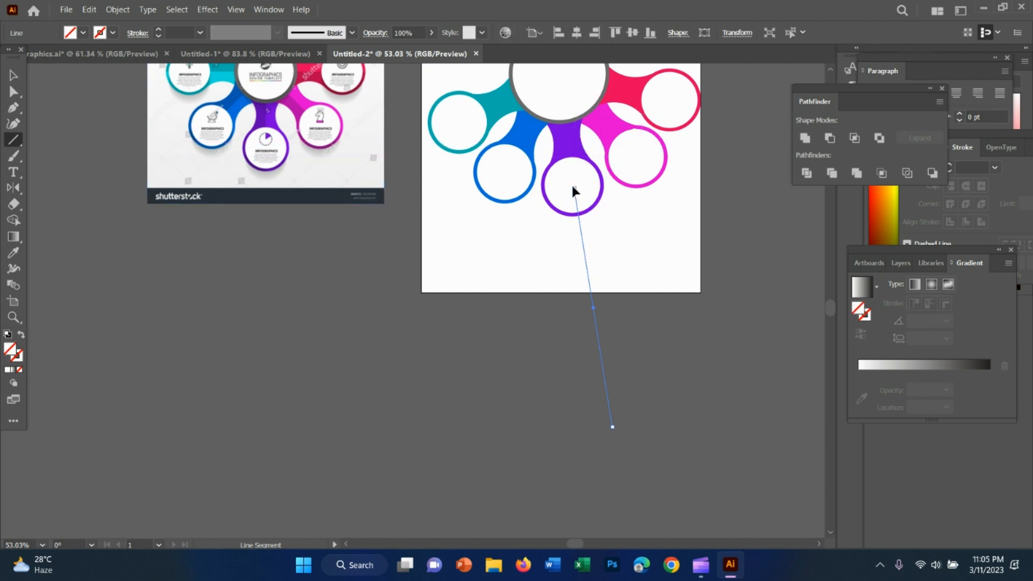
drag(573, 186, 540, 104)
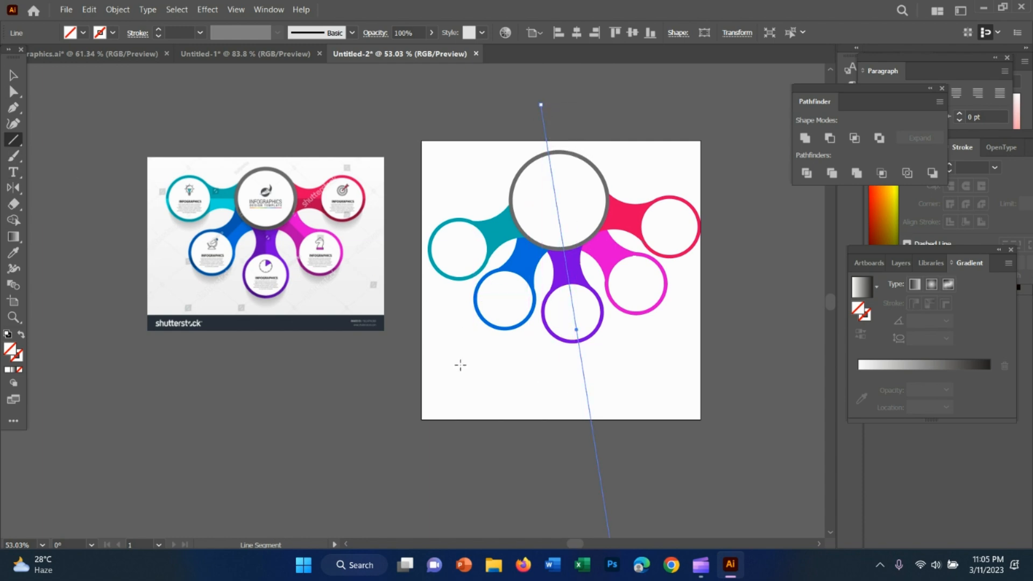
drag(458, 368, 672, 149)
drag(715, 463, 608, 415)
drag(568, 373, 509, 287)
key(ctrl+z)
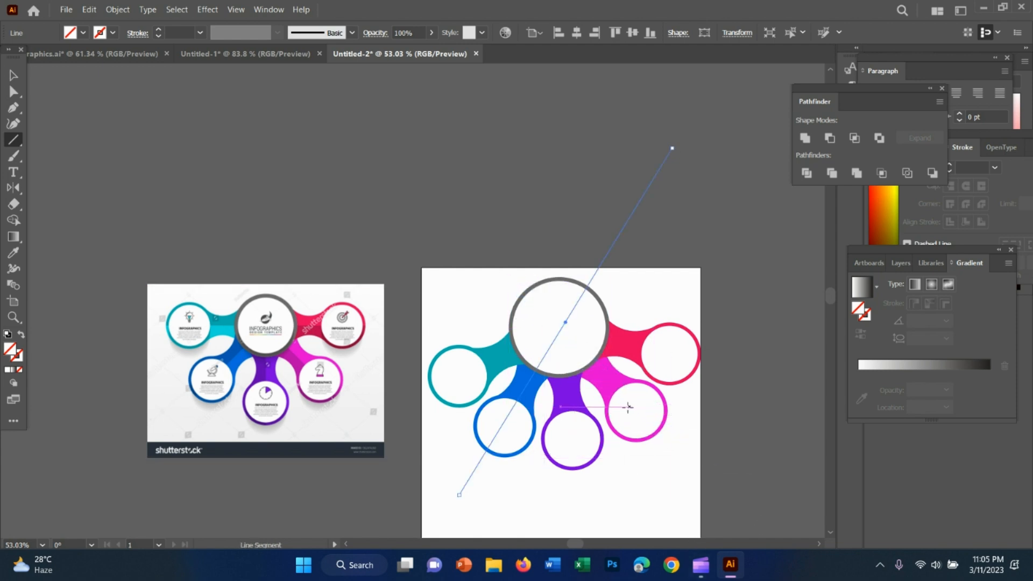
drag(637, 410, 801, 518)
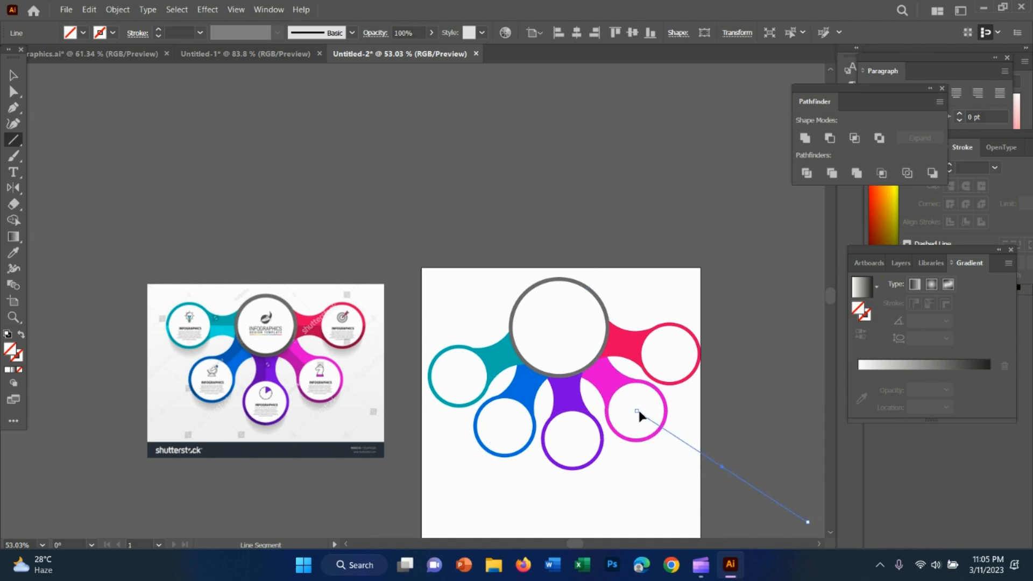
drag(636, 410, 522, 325)
key(ctrl+z)
key(ctrl+z)
mouse_move(711, 458)
mouse_down()
mouse_move(636, 426)
mouse_move(525, 332)
mouse_move(510, 281)
mouse_move(508, 300)
mouse_up()
key(ctrl+z)
Step: Draw long straight lines through the grey ring's centre that split the magenta, teal and red shapes lengthwise
drag(691, 449, 458, 247)
drag(399, 395, 680, 284)
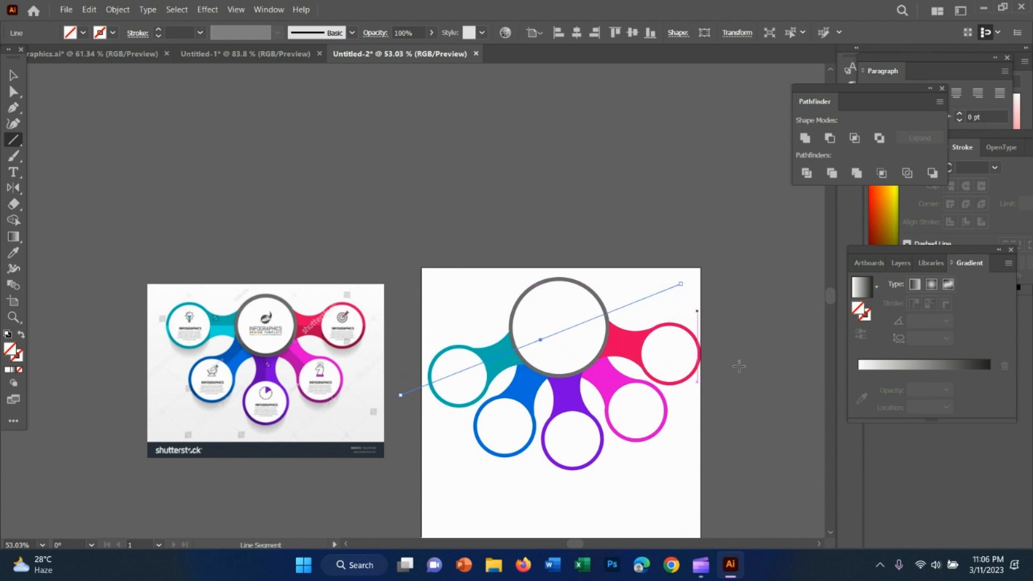
drag(758, 359, 328, 301)
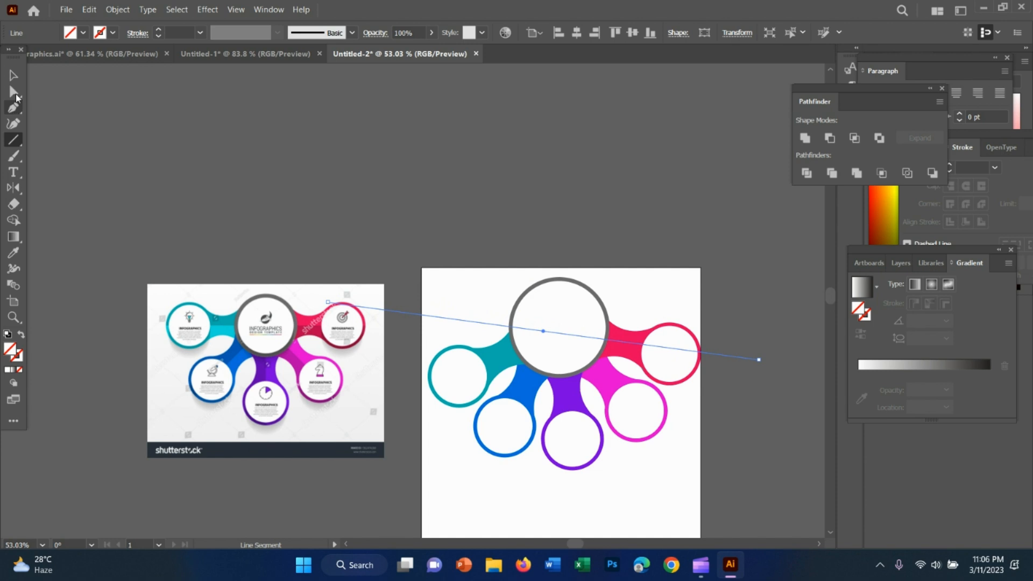
Step: Select all the artwork and lines, split the shapes with the Pathfinder's Divide, and ungroup the resulting pieces
click(13, 75)
key(ctrl+a)
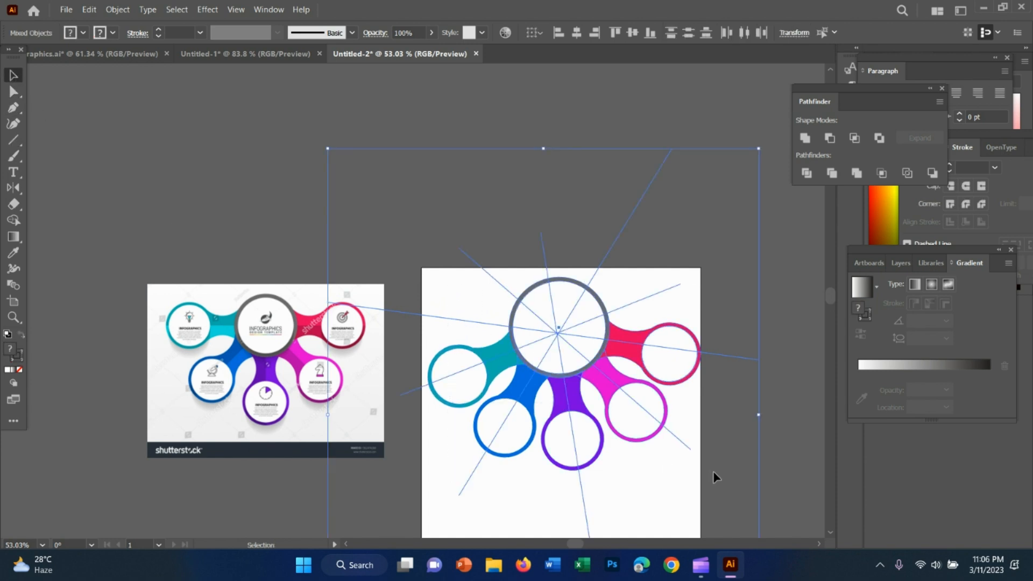
right_click(565, 335)
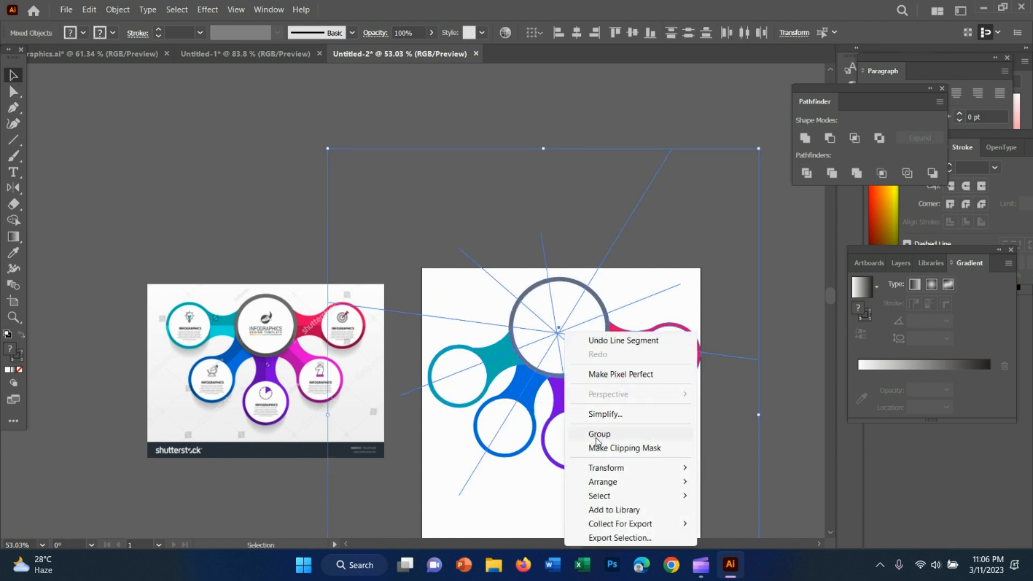
click(807, 173)
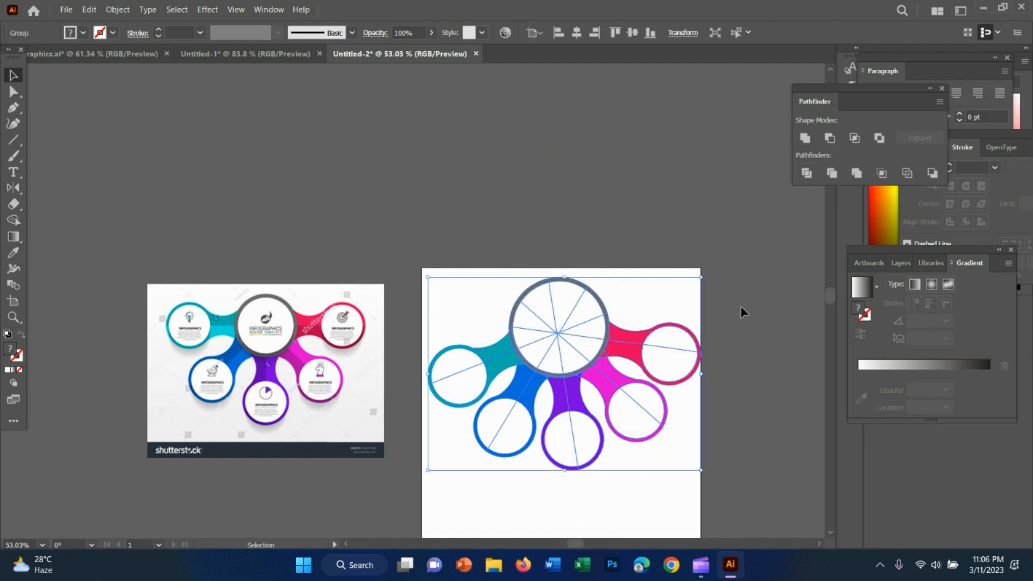
right_click(634, 354)
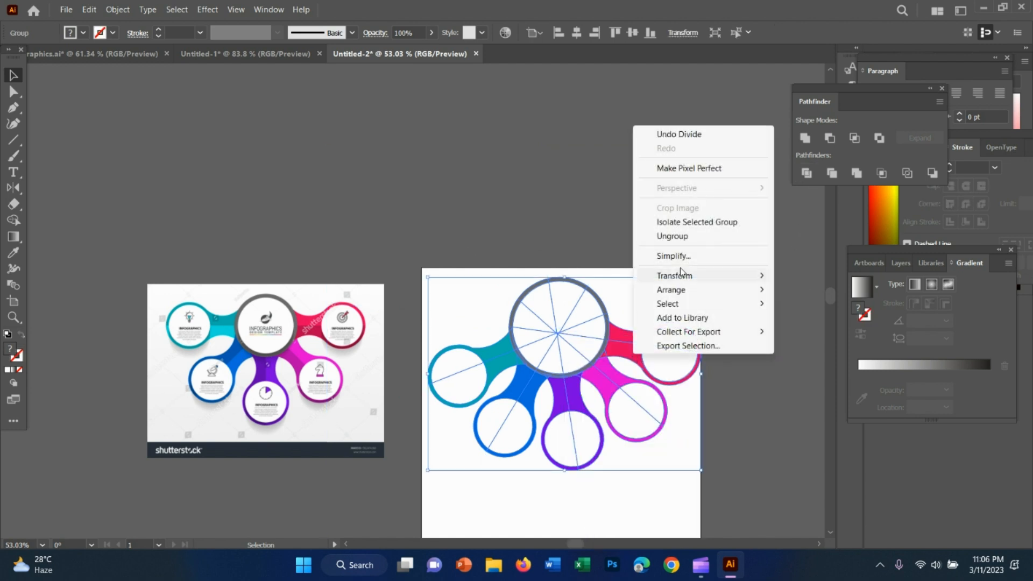
click(681, 237)
click(759, 320)
click(621, 333)
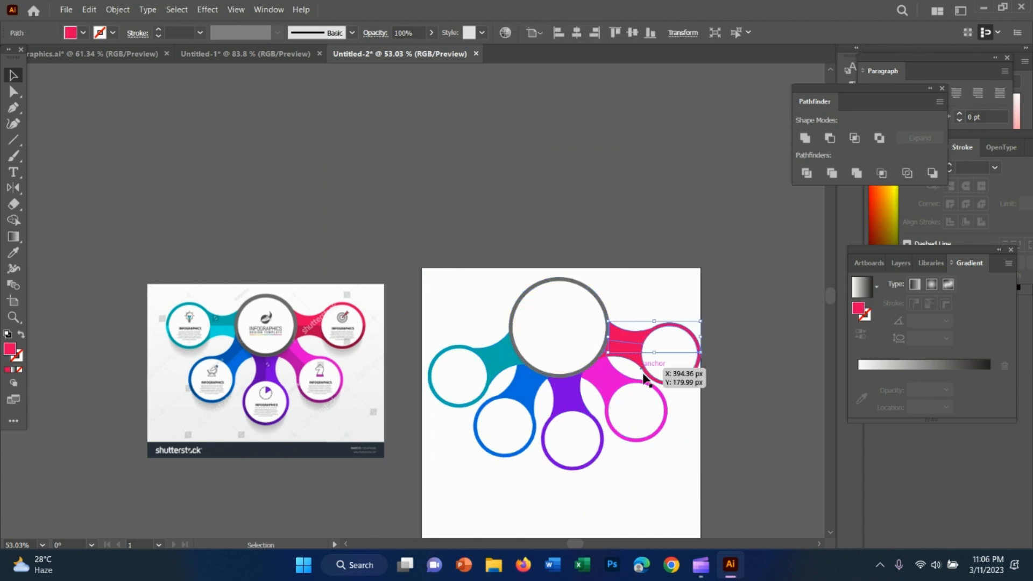
key(i)
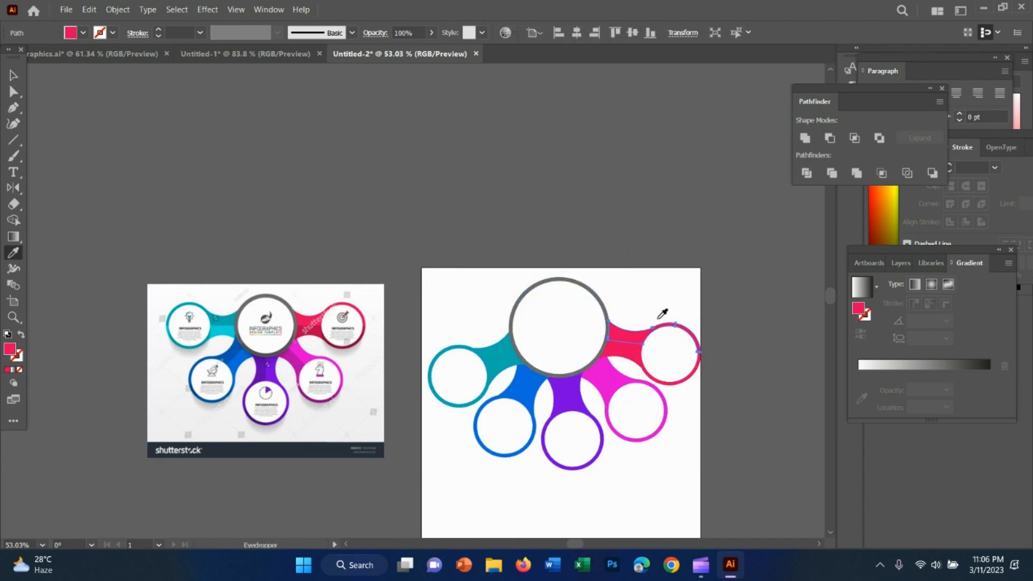
click(14, 75)
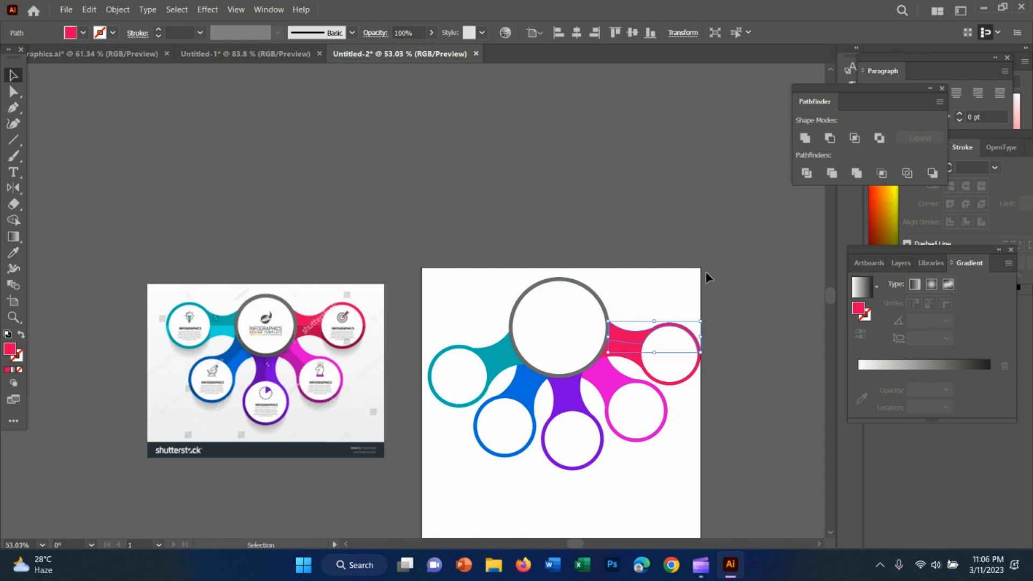
click(683, 272)
Step: Fill the lower half of the red connector and ring with the darker red sampled from the reference
click(632, 355)
key(i)
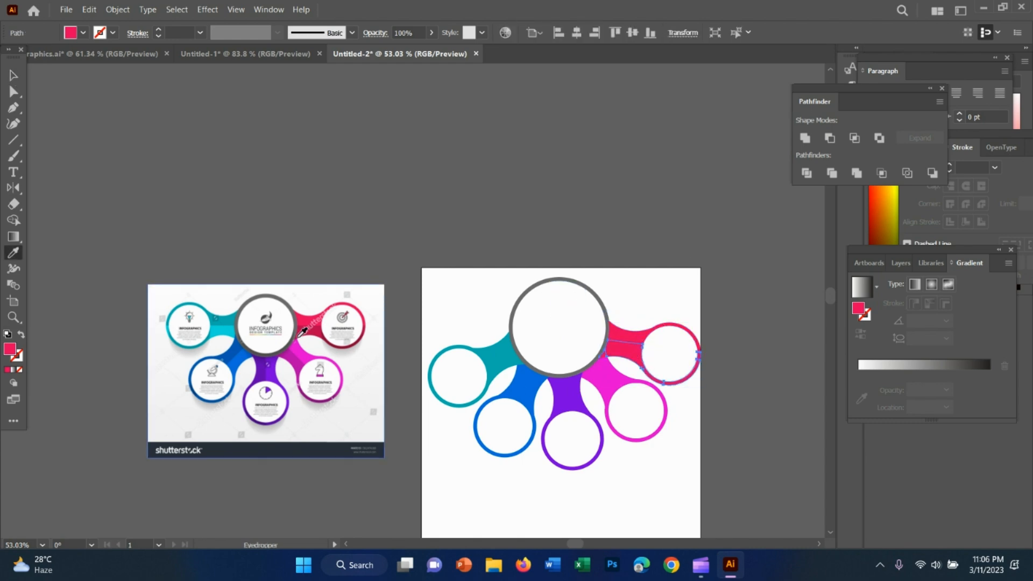
click(305, 329)
click(14, 76)
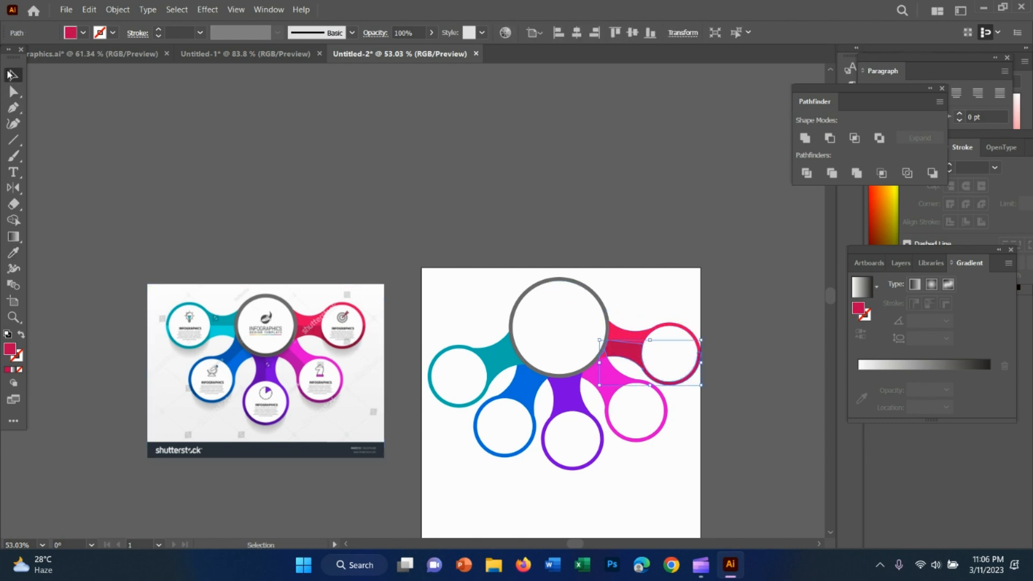
click(612, 231)
click(596, 371)
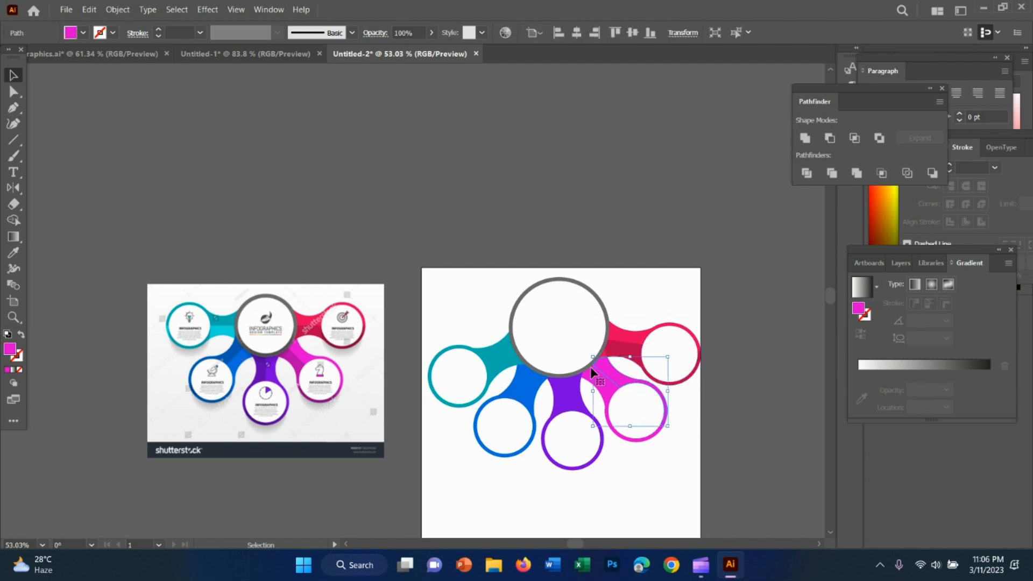
key(i)
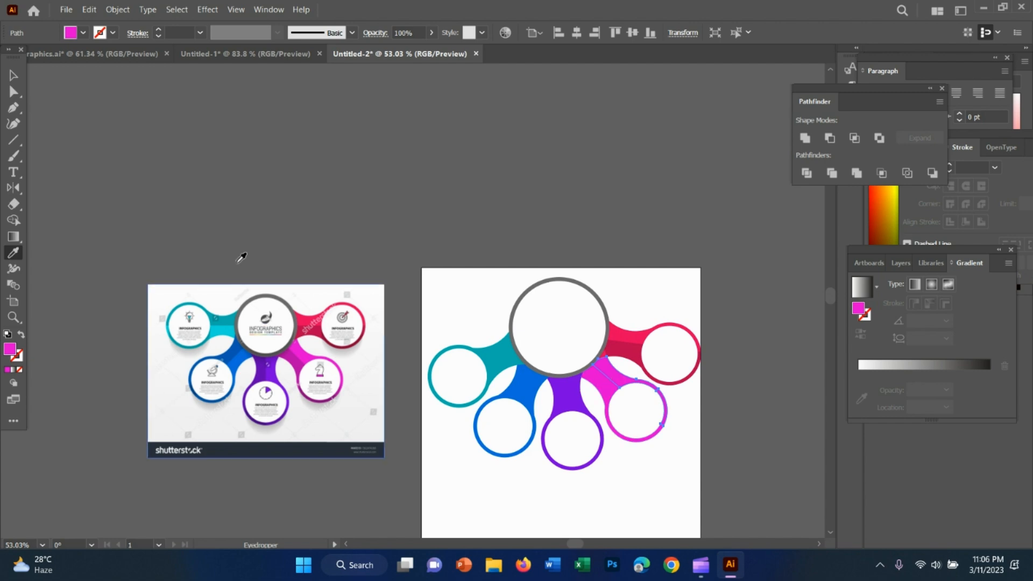
key(v)
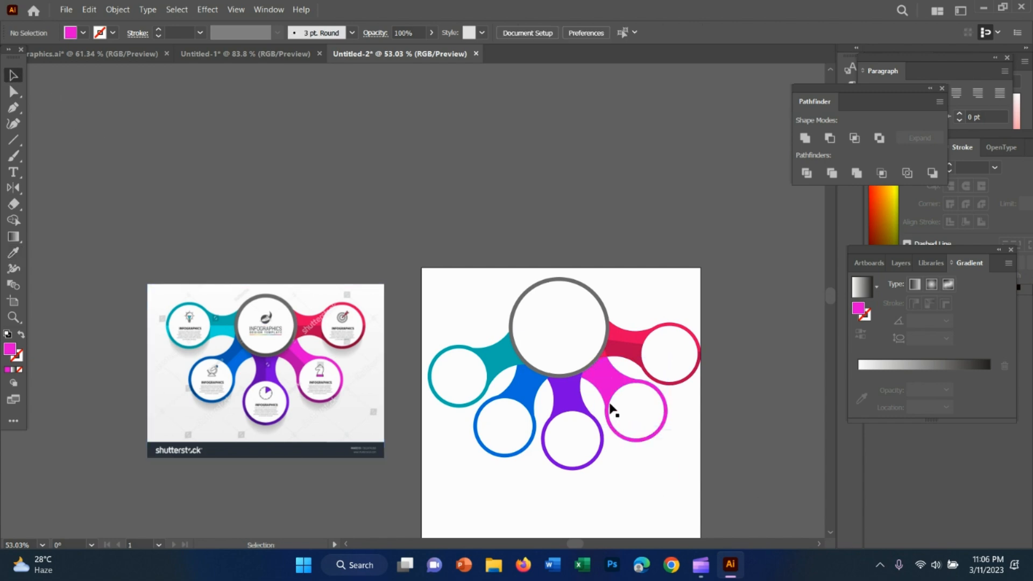
Step: Fill the lower-left half of the magenta connector and ring with the darker magenta sampled from the reference
key(i)
click(296, 362)
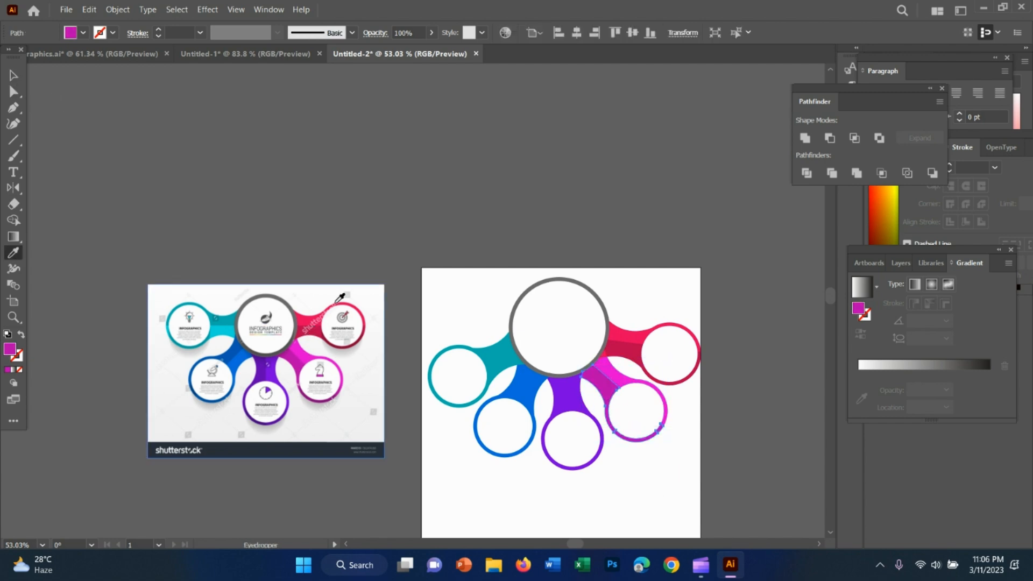
key(v)
click(625, 489)
click(571, 393)
key(i)
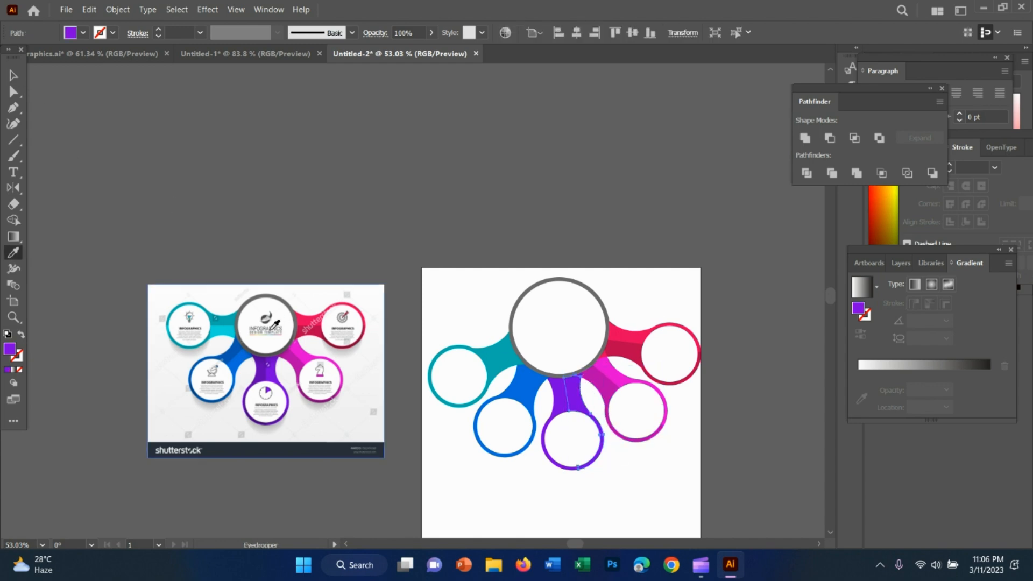
click(250, 366)
click(13, 77)
click(506, 487)
Step: Fill the left half of the purple connector and ring with the darker purple sampled from the reference
click(560, 404)
click(267, 360)
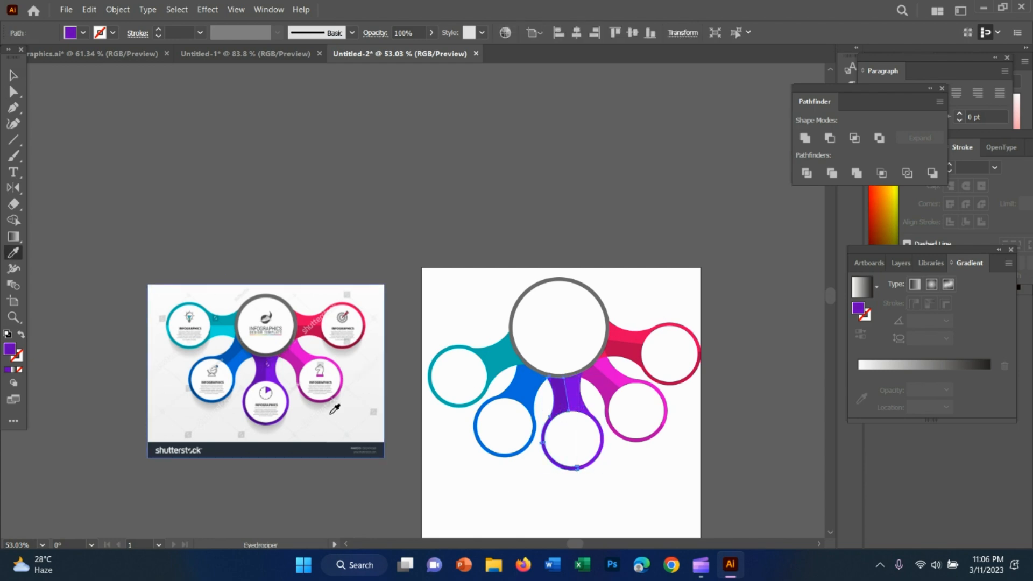
click(14, 75)
click(441, 497)
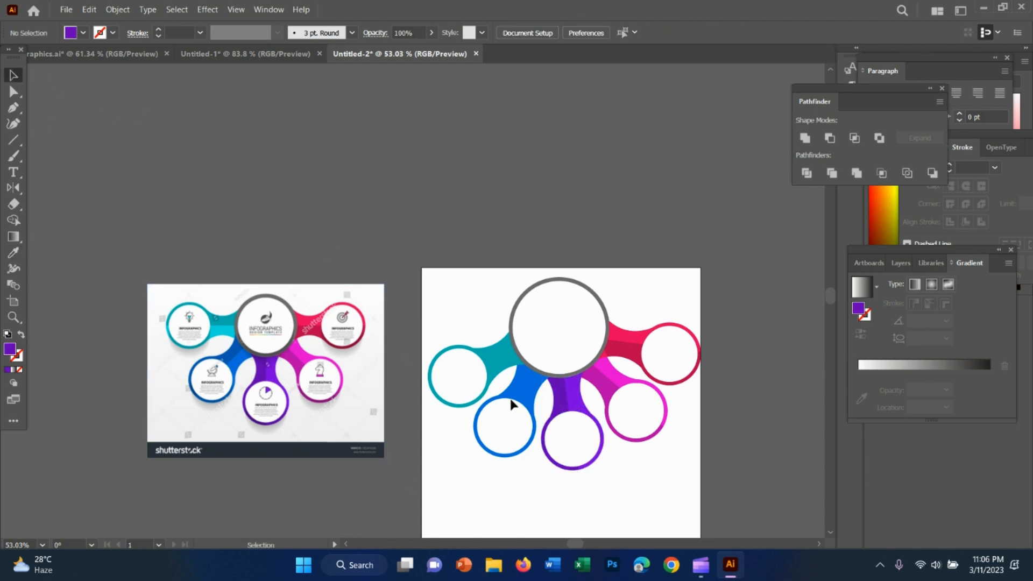
Step: Fill the left half of the blue connector and ring with the darker blue sampled from the reference
click(519, 384)
click(542, 454)
click(532, 398)
key(i)
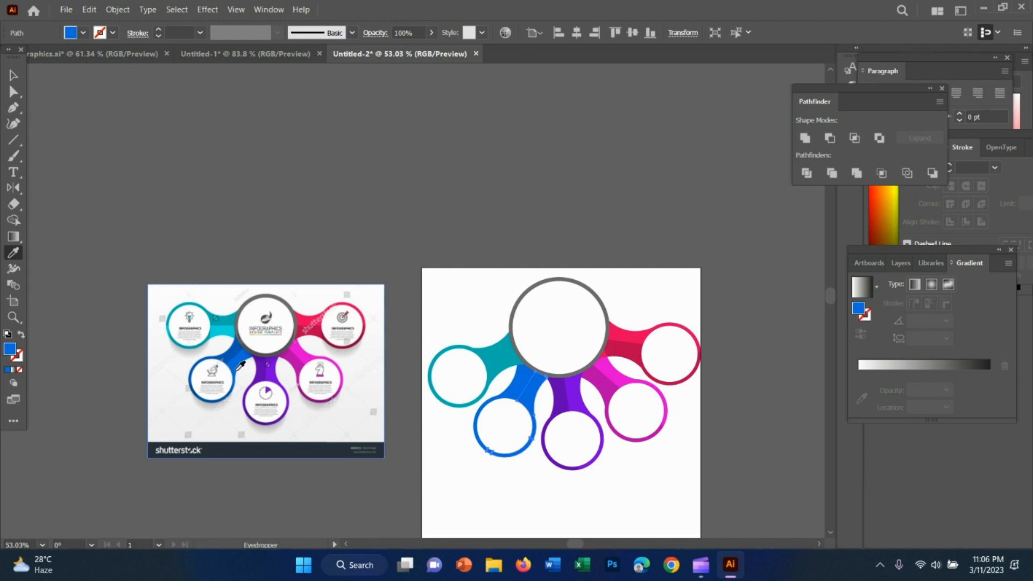
key(v)
click(541, 463)
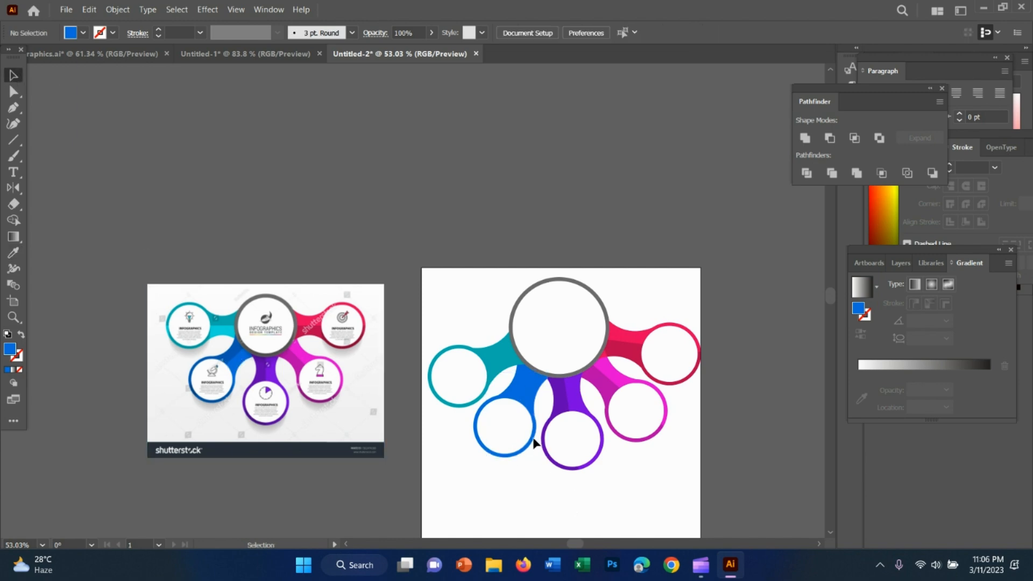
click(513, 382)
key(i)
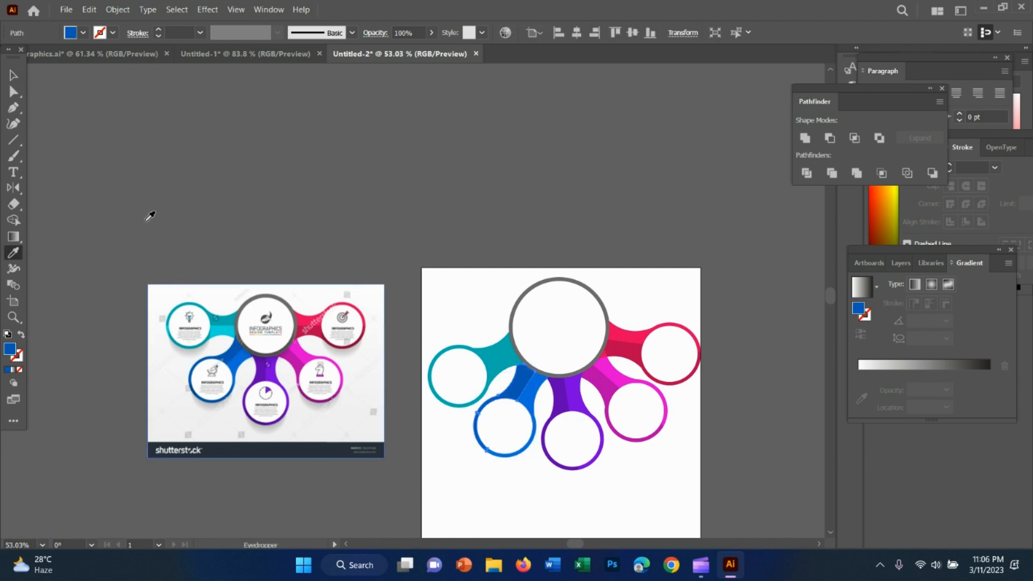
click(14, 76)
click(461, 446)
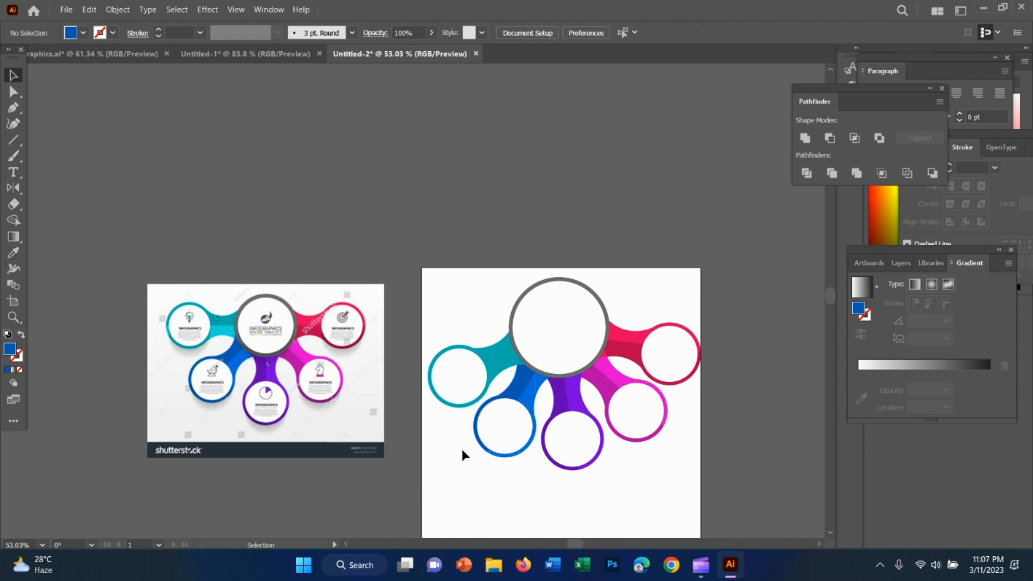
Step: Fill the lower half of the teal connector and ring with the lighter cyan sampled from the reference
click(503, 364)
key(i)
click(213, 332)
click(222, 329)
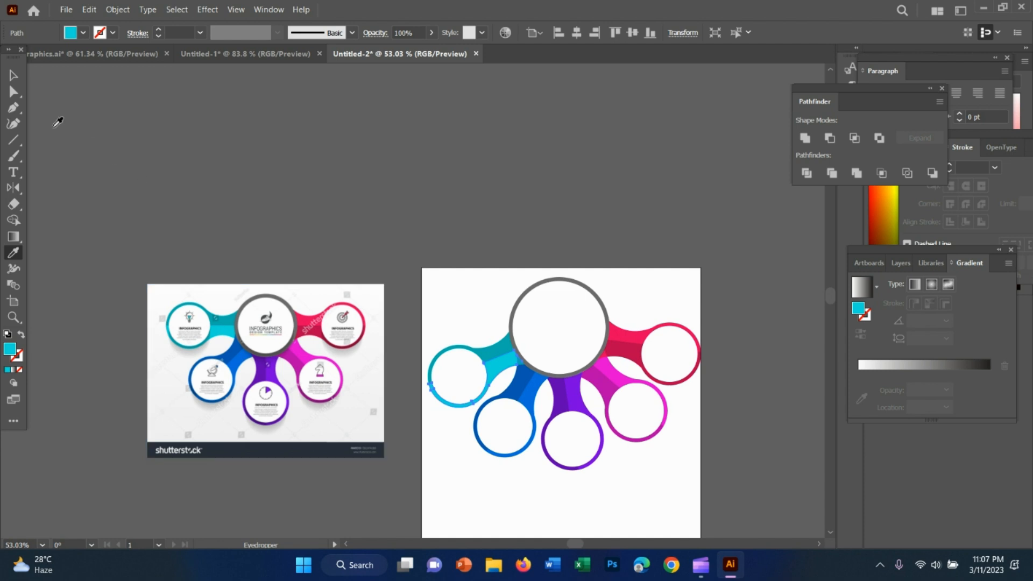
click(14, 73)
click(676, 479)
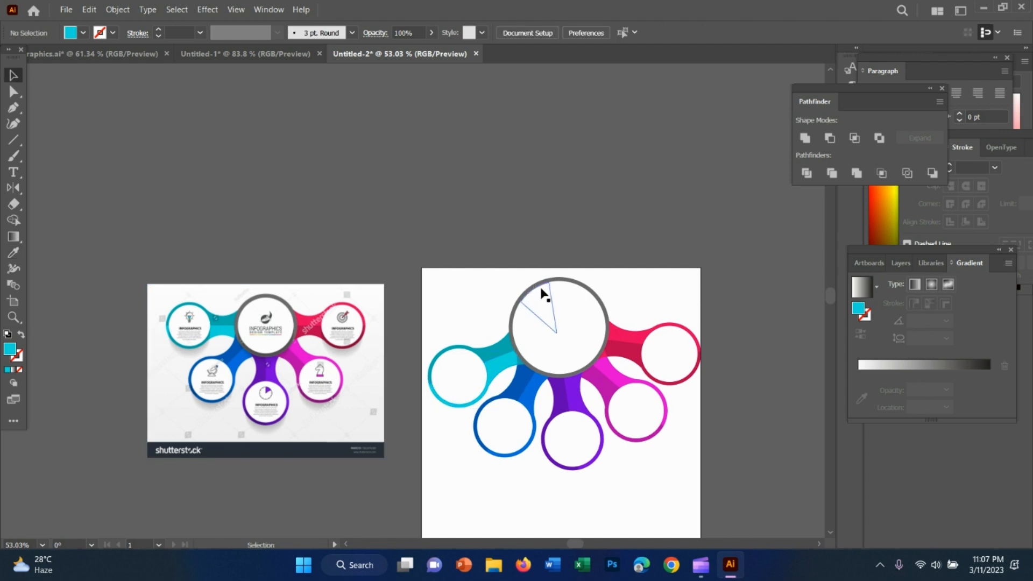
Step: Group all the infographic artwork and move it slightly down and to the left on the artboard
drag(694, 479, 515, 277)
right_click(561, 334)
click(592, 150)
click(704, 281)
mouse_move(566, 283)
mouse_down()
mouse_move(557, 337)
mouse_move(554, 300)
mouse_up()
drag(700, 298, 700, 307)
click(738, 406)
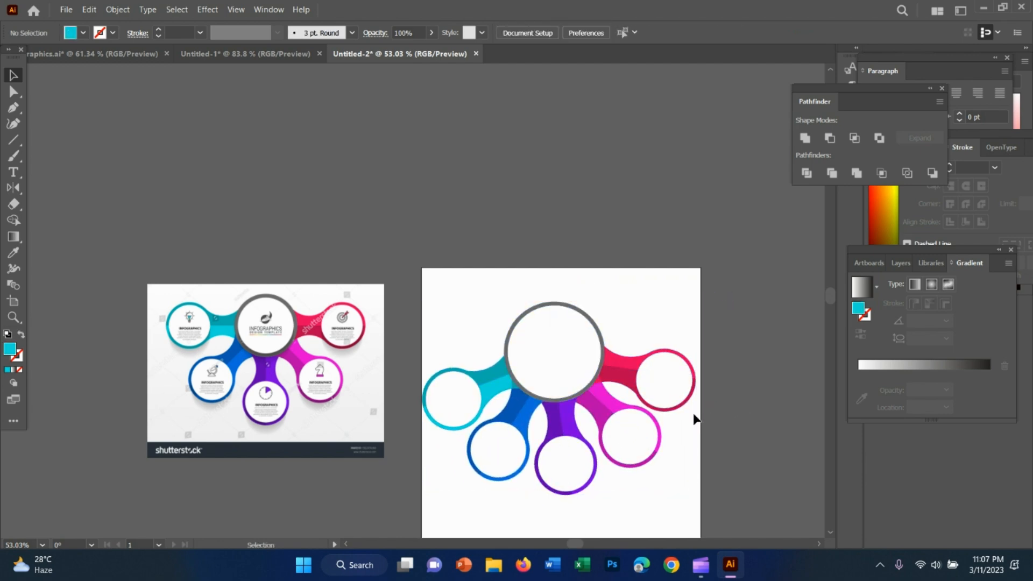